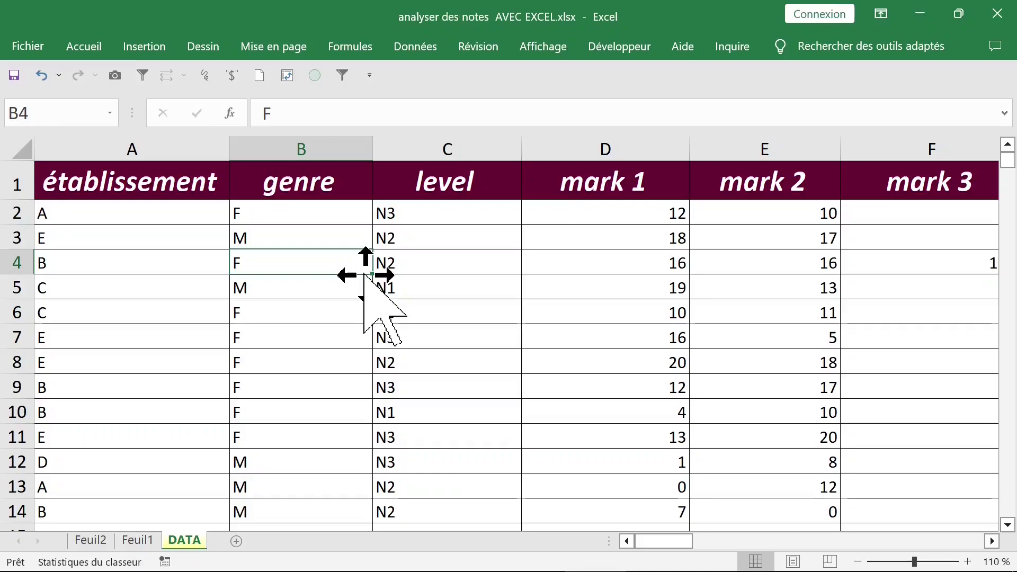
Look over the établissement, genre, level and mark 1–3 columns, ending in A2, then show the Insertion ribbon
click(376, 254)
click(143, 212)
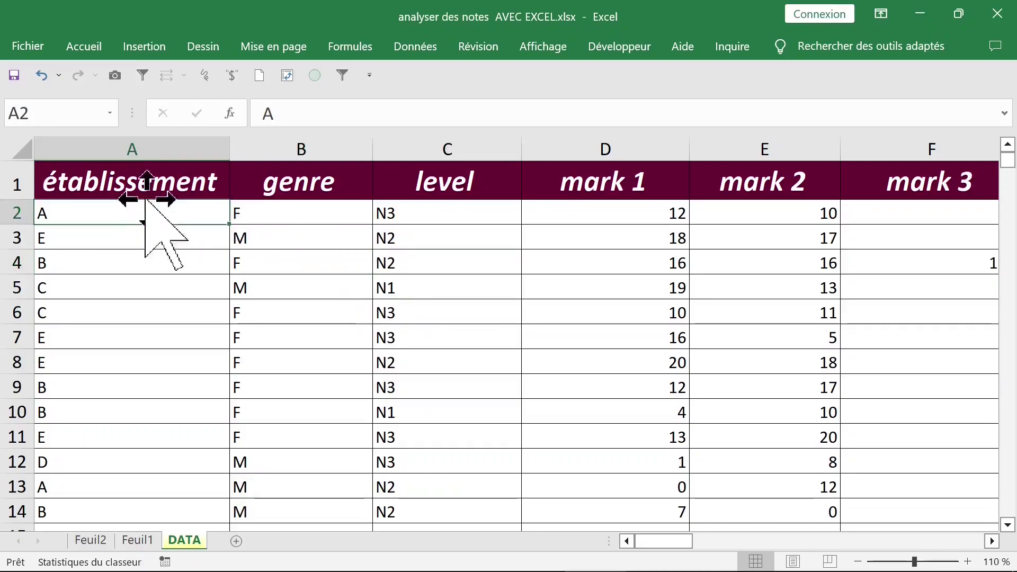
click(125, 146)
click(563, 177)
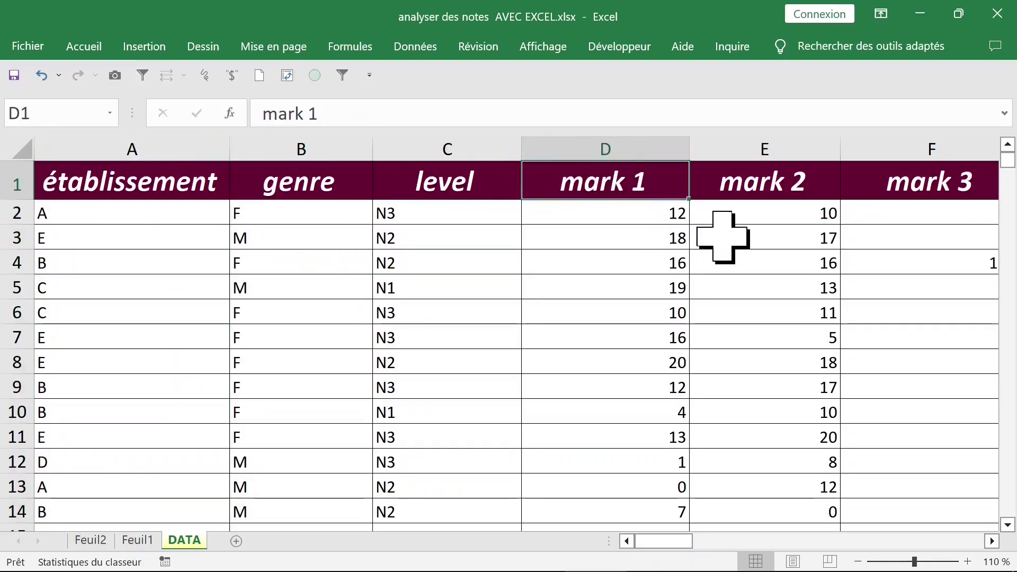
click(924, 143)
click(618, 142)
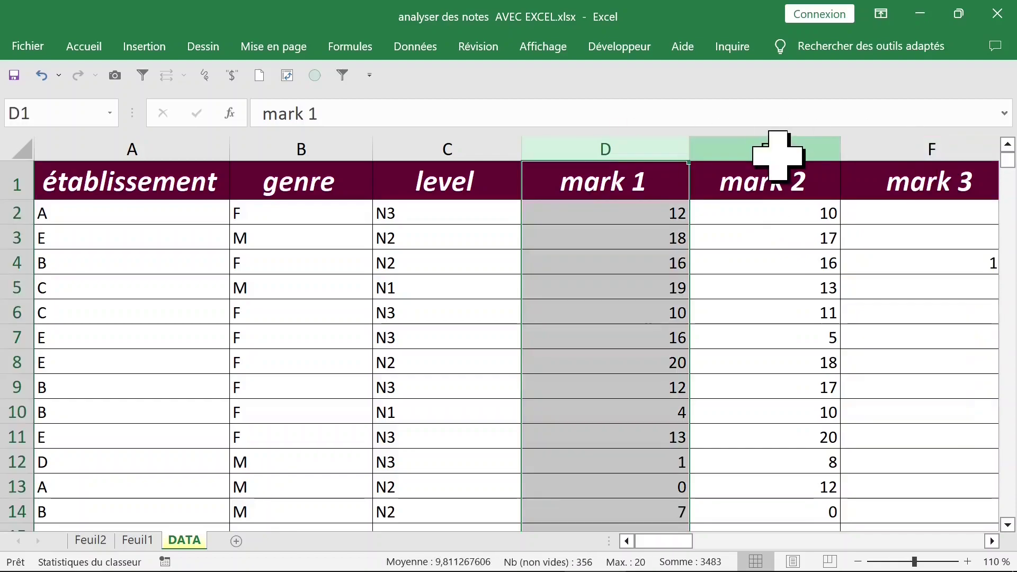
click(910, 151)
click(465, 151)
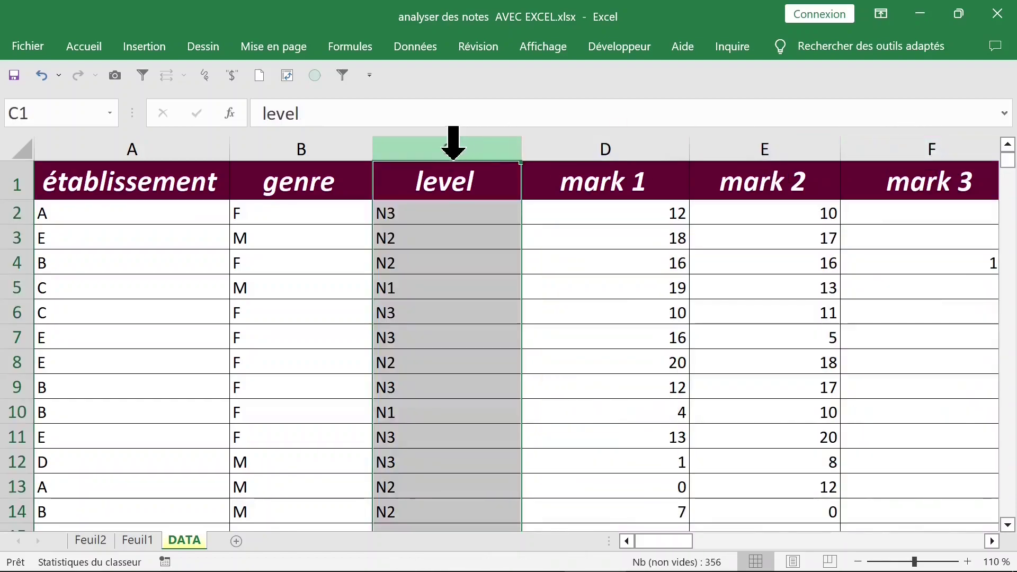
click(308, 211)
click(179, 212)
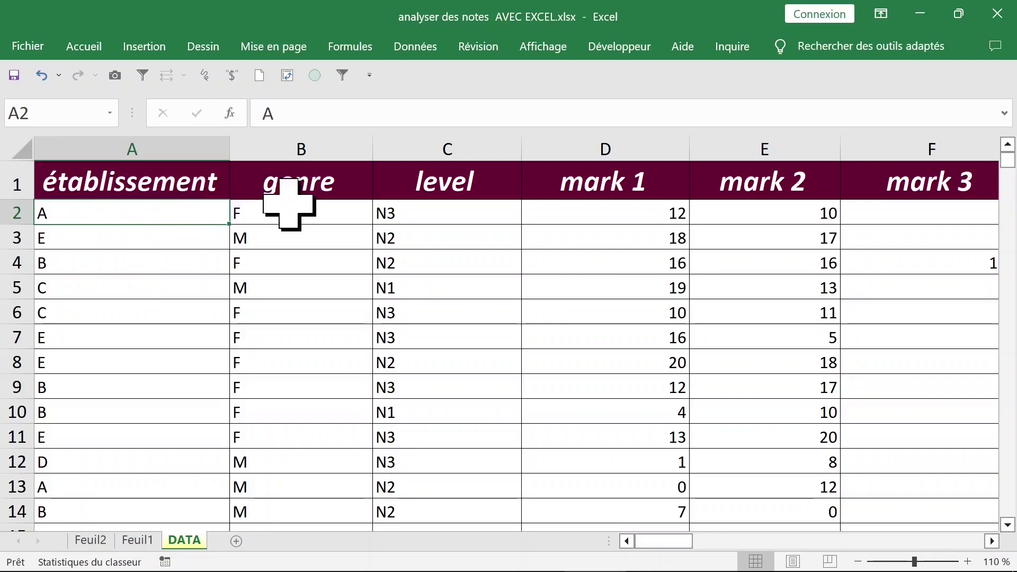
click(145, 47)
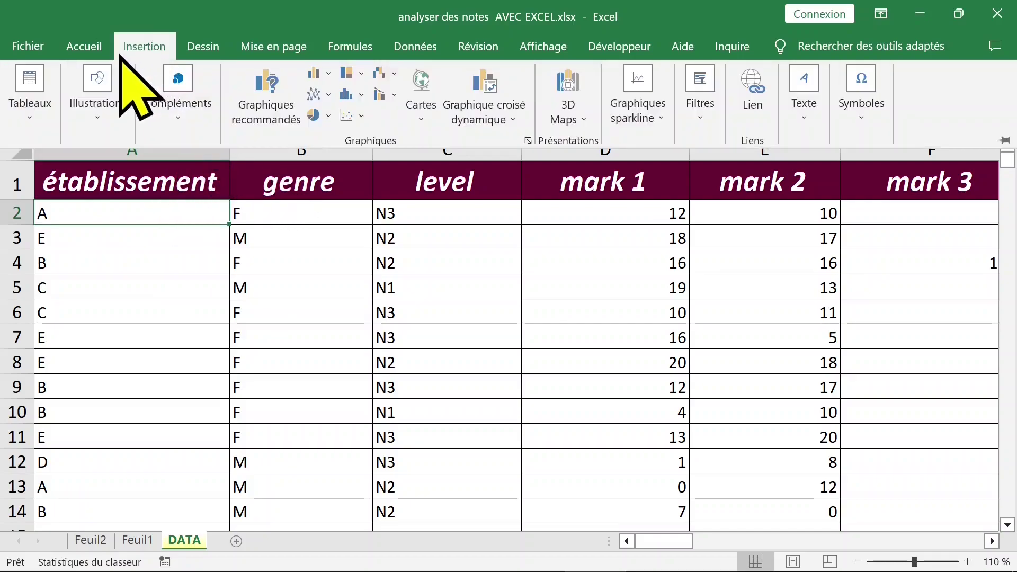
click(40, 77)
click(46, 180)
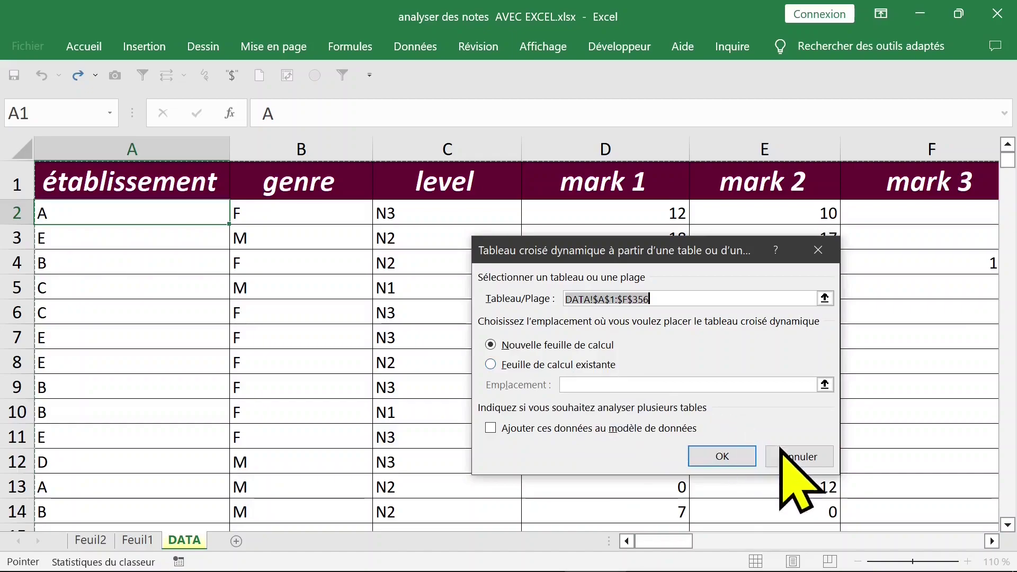
click(796, 458)
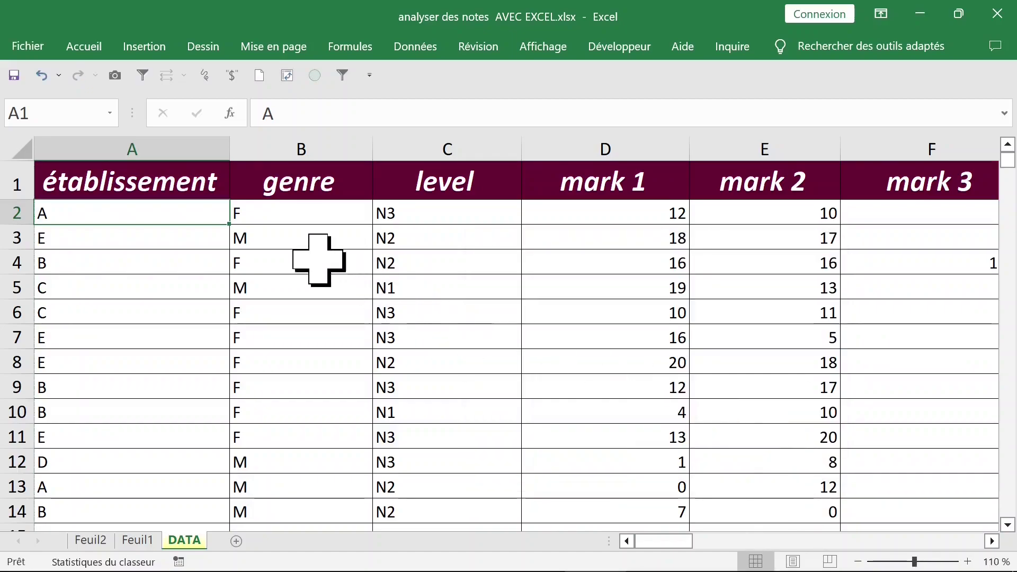
click(295, 261)
Use Analyse rapide on the data to create a pivot table summing mark 1 and mark 2 by level
right_click(297, 264)
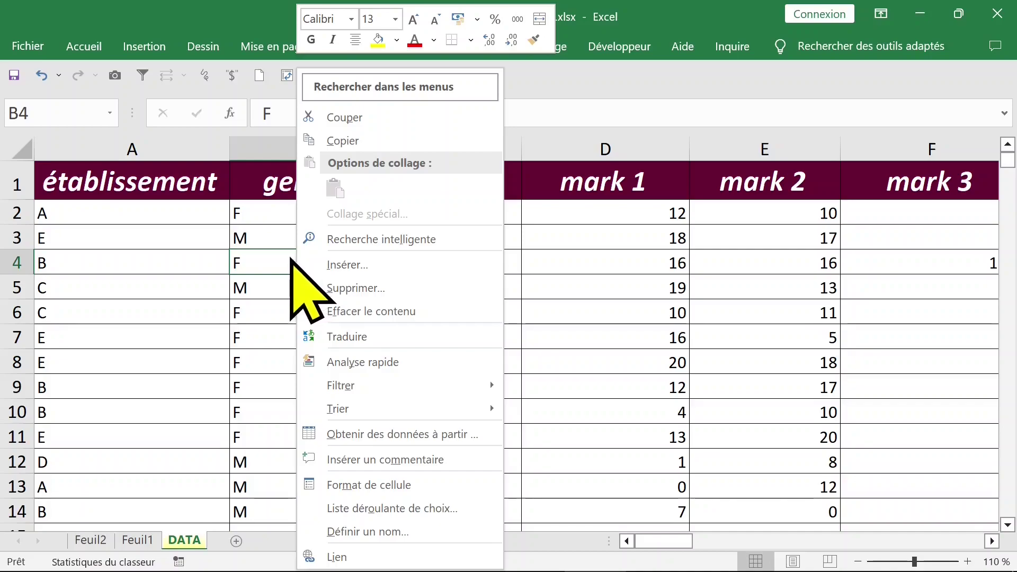
click(366, 366)
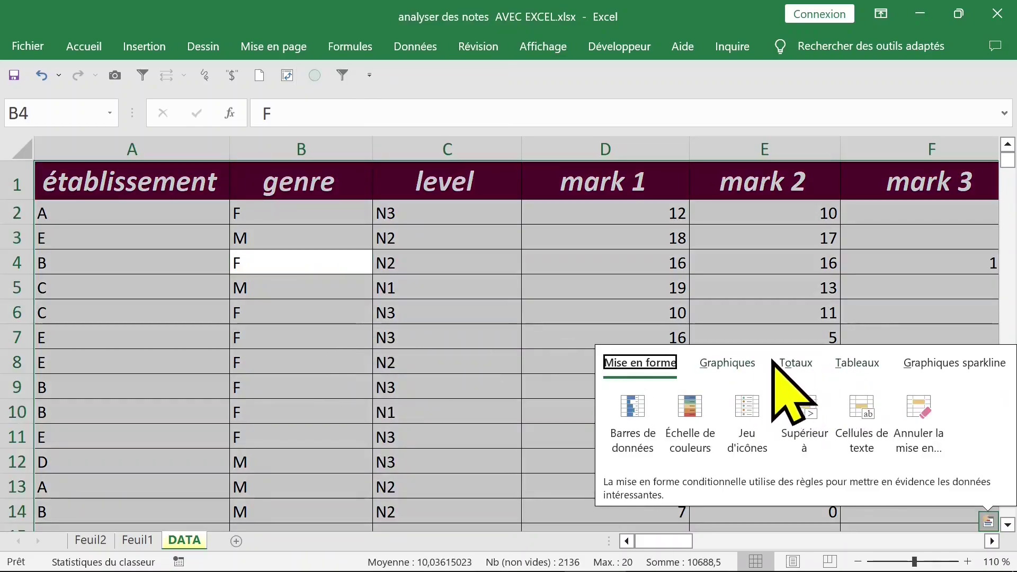
click(727, 362)
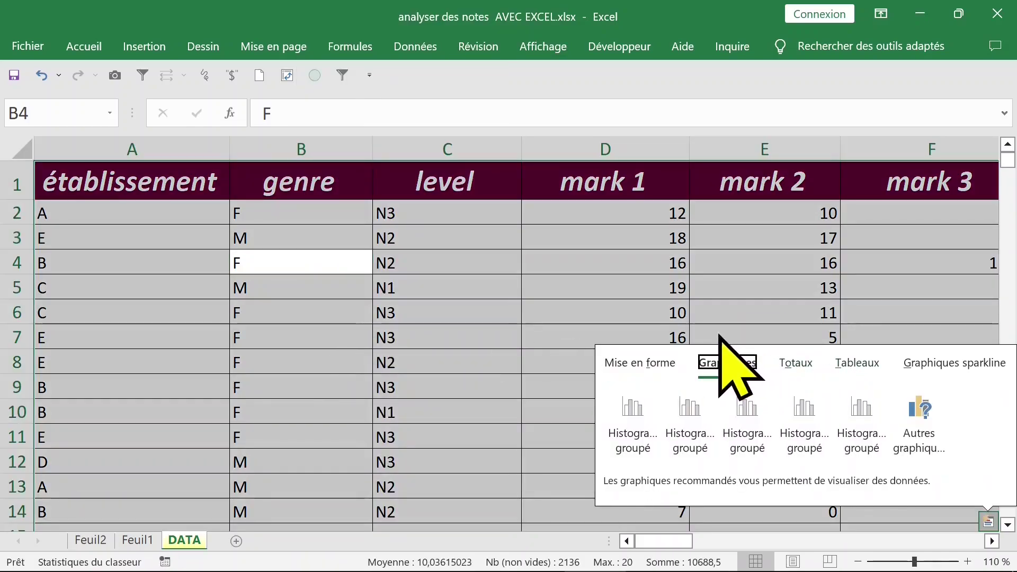
click(796, 363)
click(858, 364)
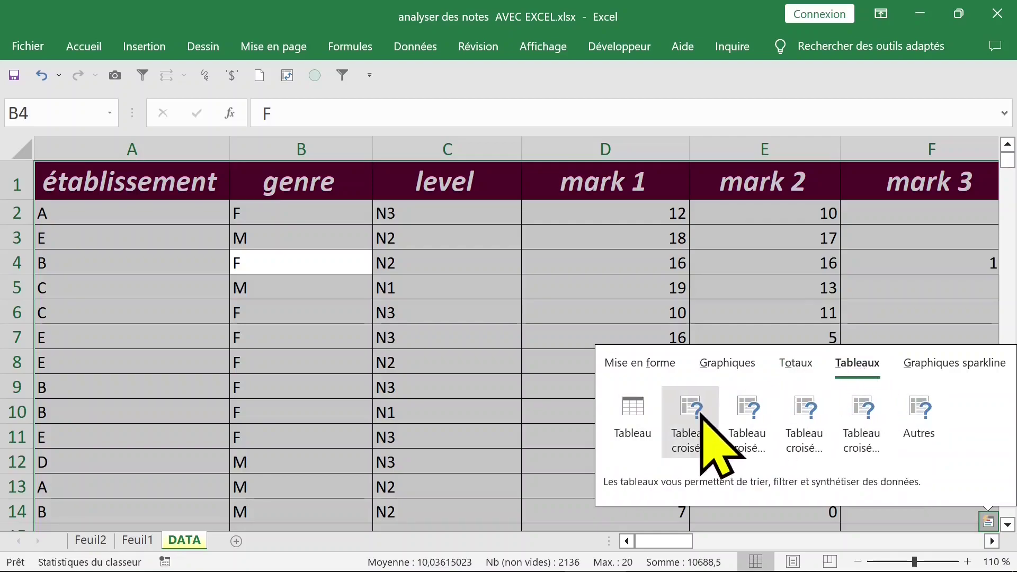
mouse_move(746, 418)
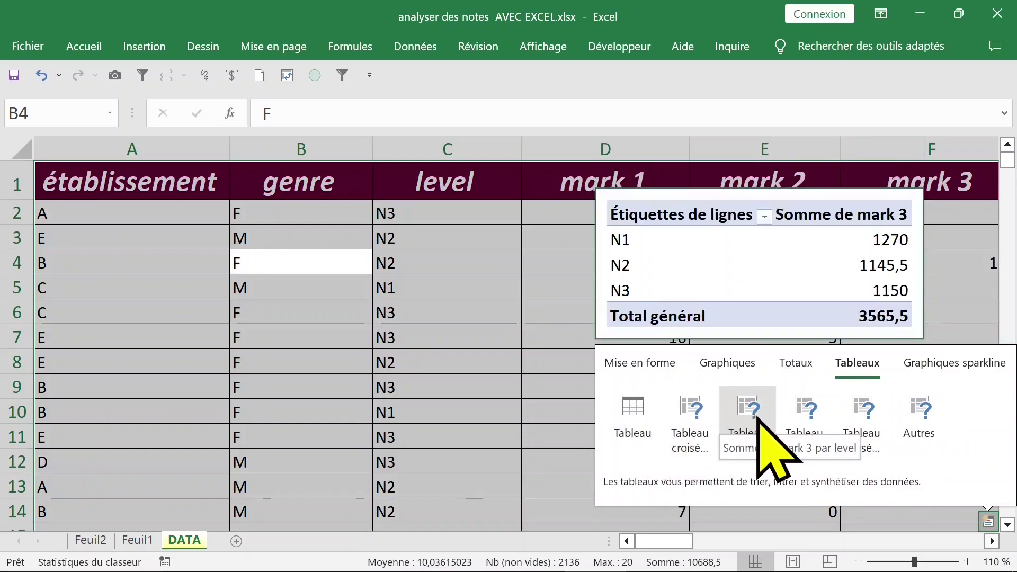
click(805, 419)
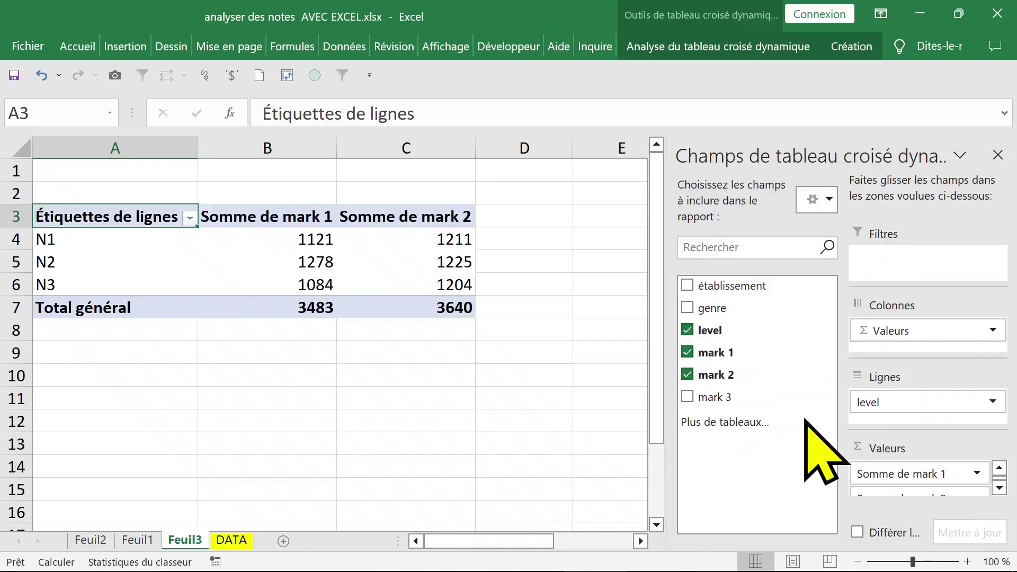
click(370, 347)
click(313, 264)
click(424, 308)
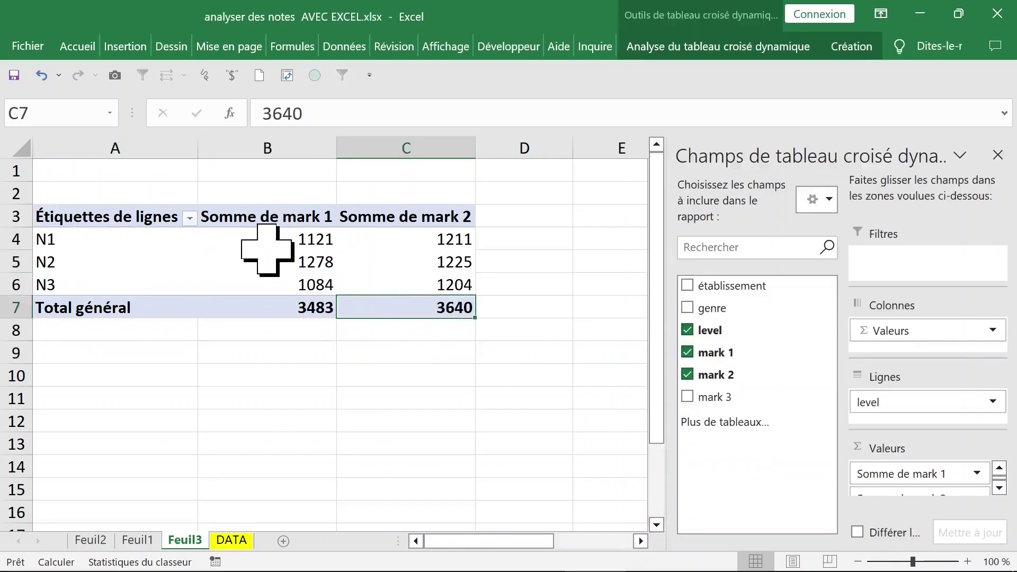
click(243, 219)
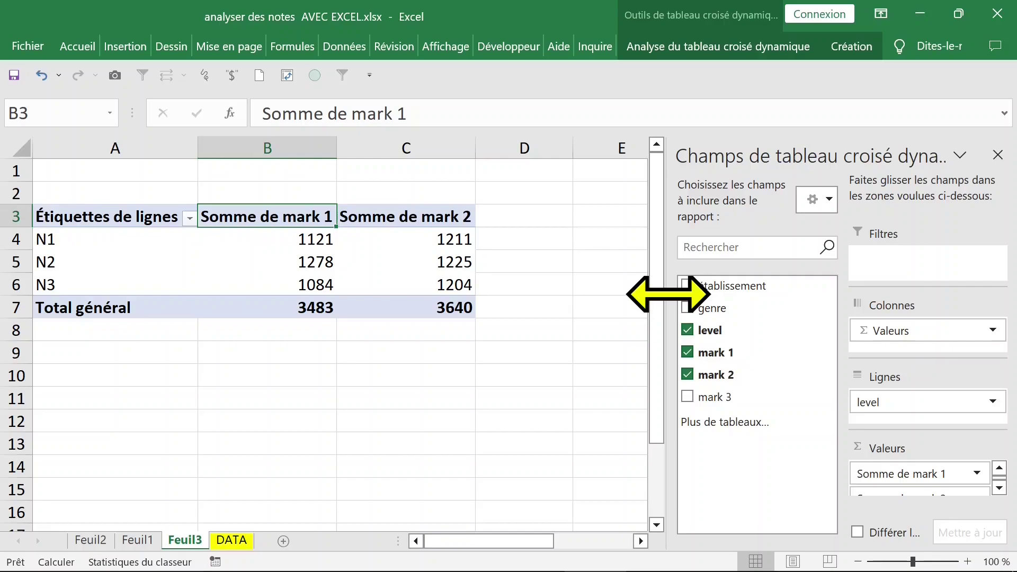
double_click(251, 216)
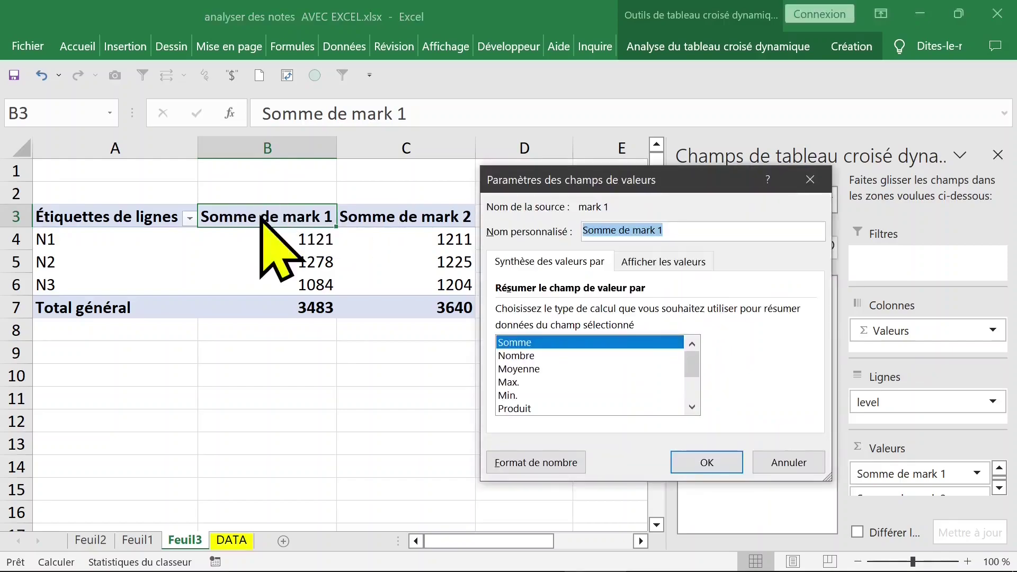
click(529, 383)
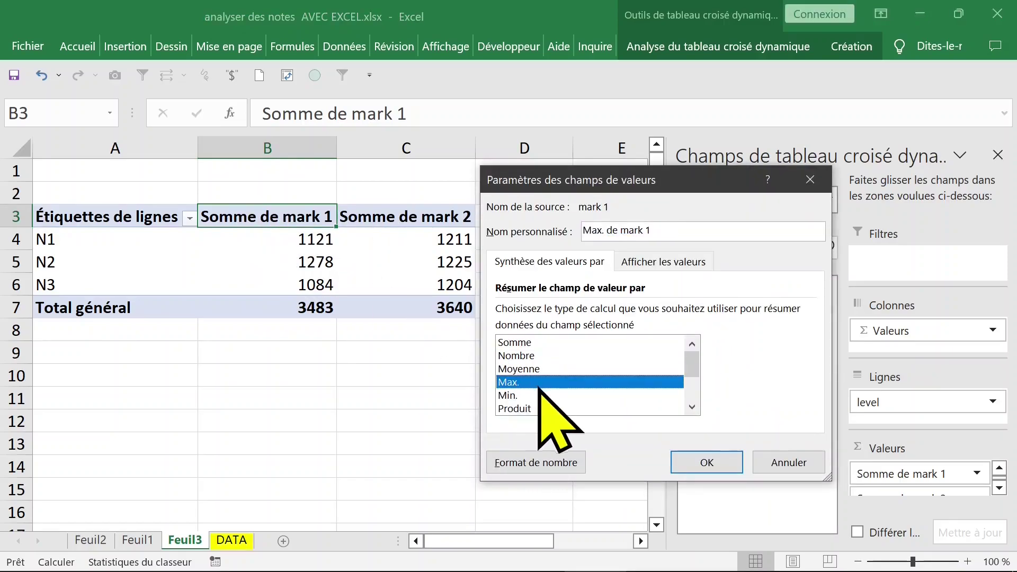
click(789, 464)
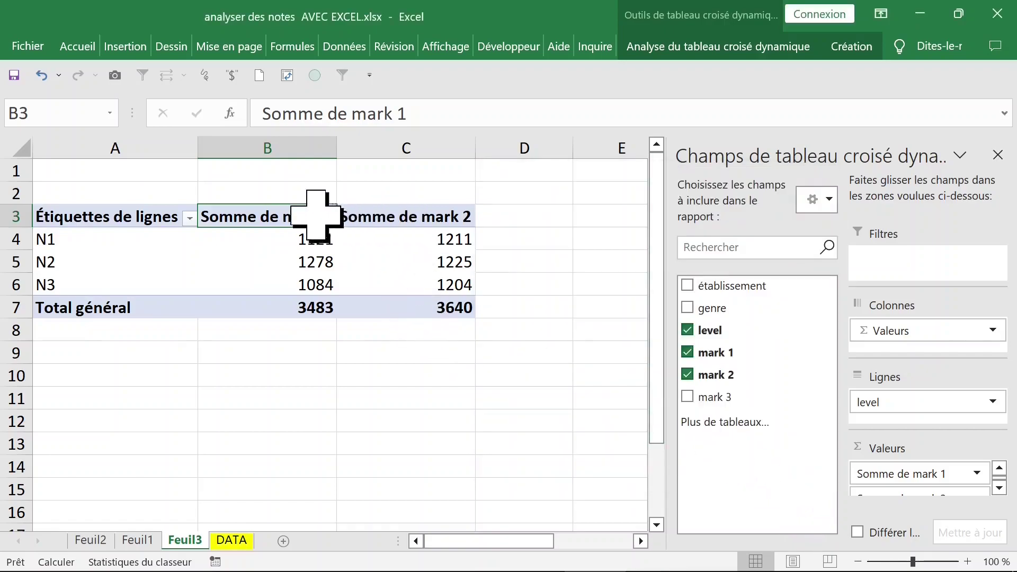
click(284, 241)
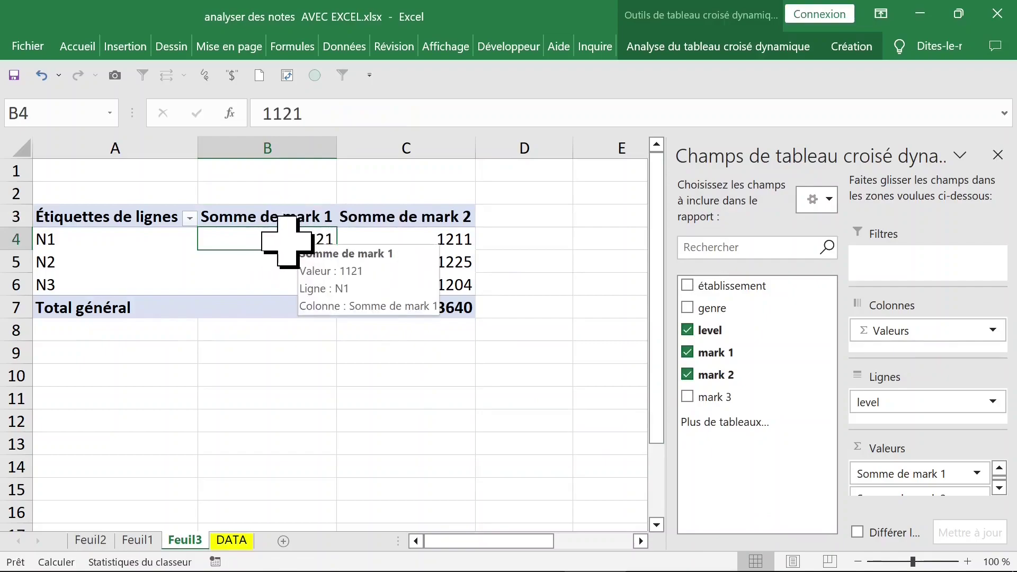
right_click(269, 239)
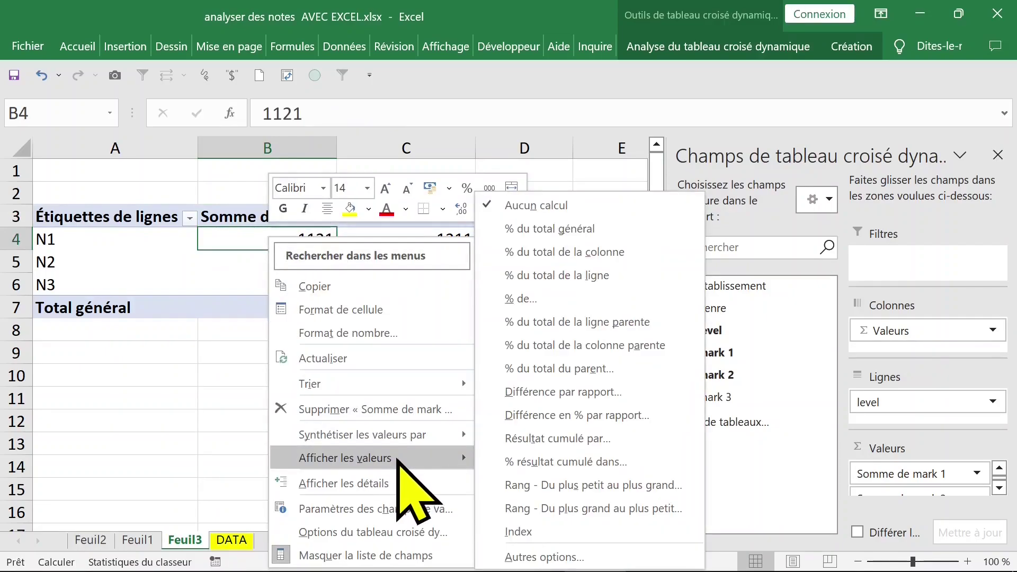
mouse_move(363, 433)
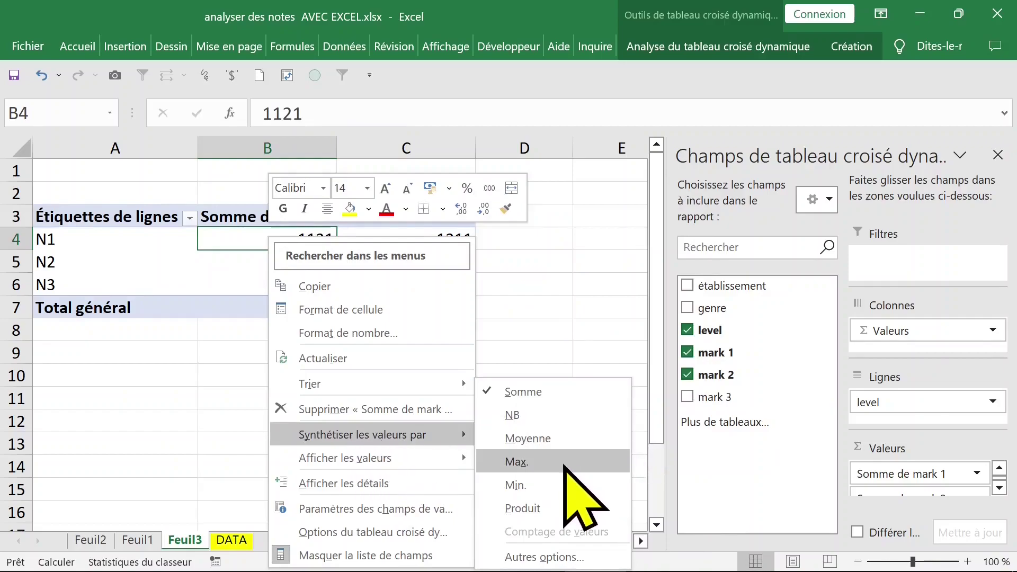
click(567, 468)
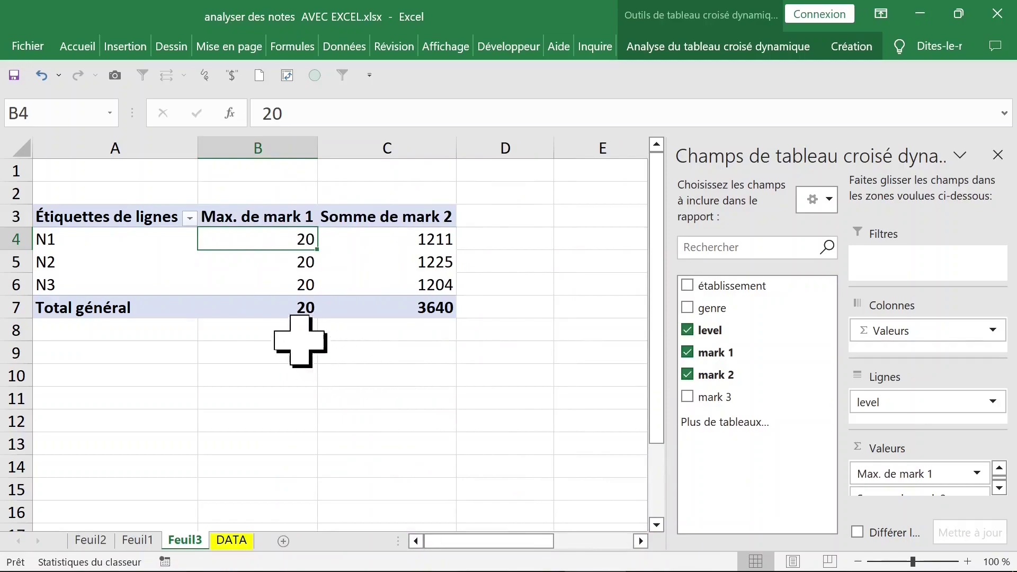
click(42, 76)
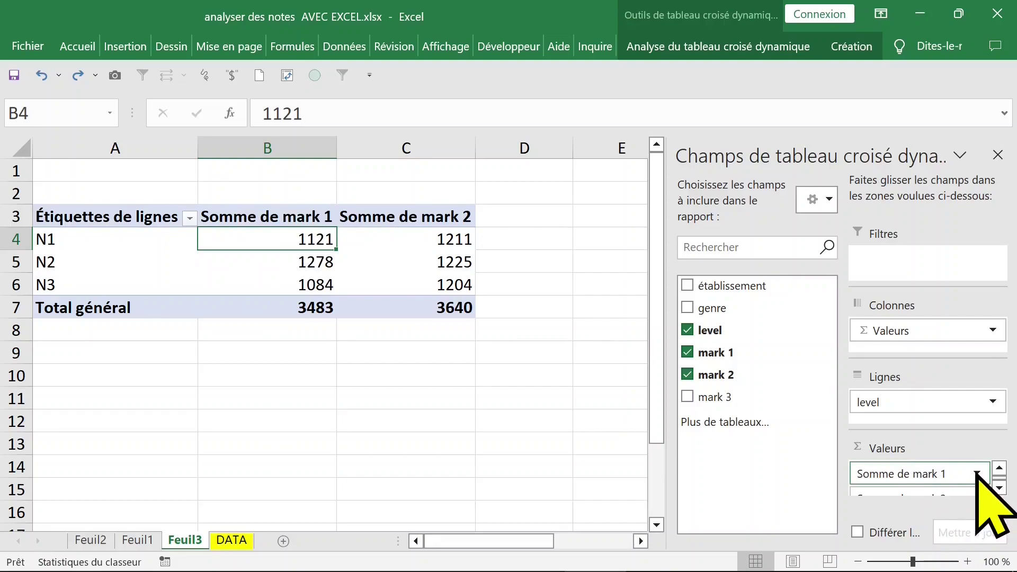
Change the mark 1 value field from Somme to Max. and select its values
click(976, 474)
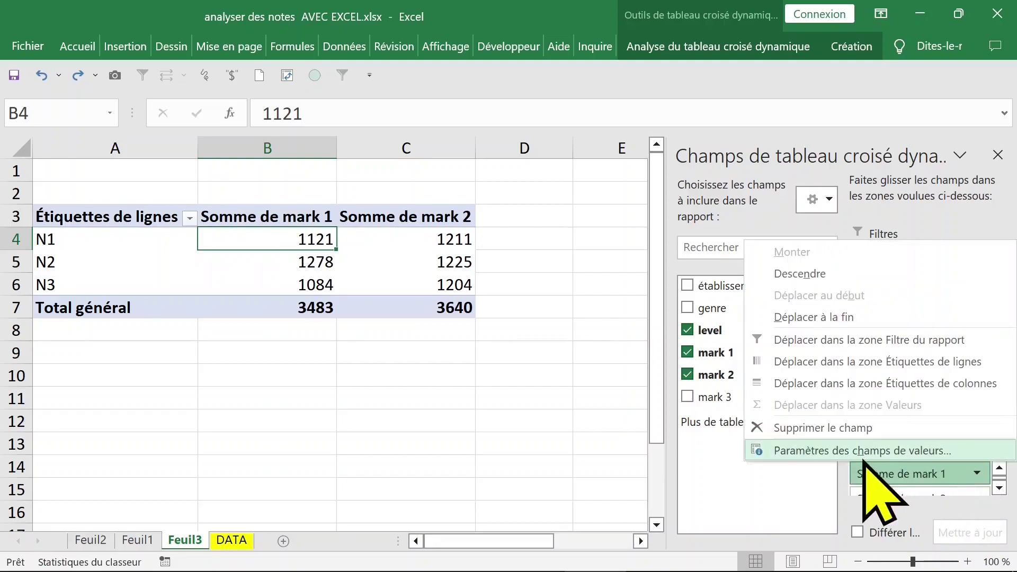
click(842, 451)
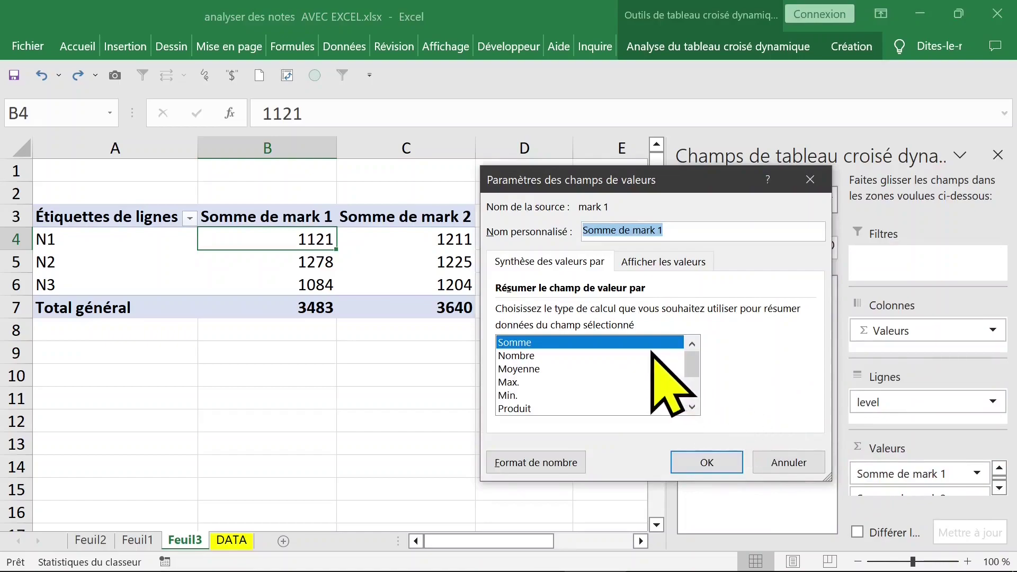
click(531, 262)
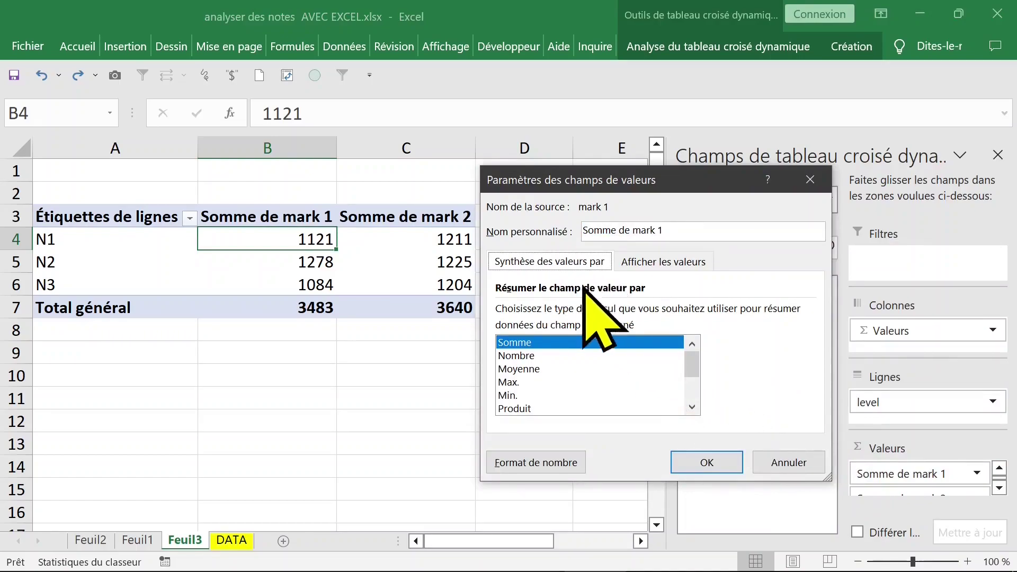
click(511, 382)
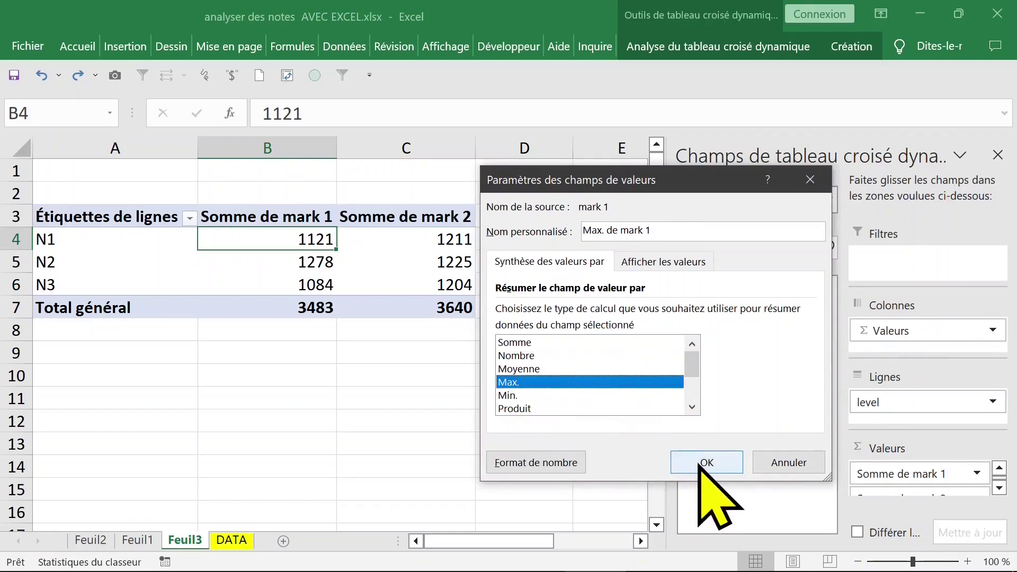
click(685, 454)
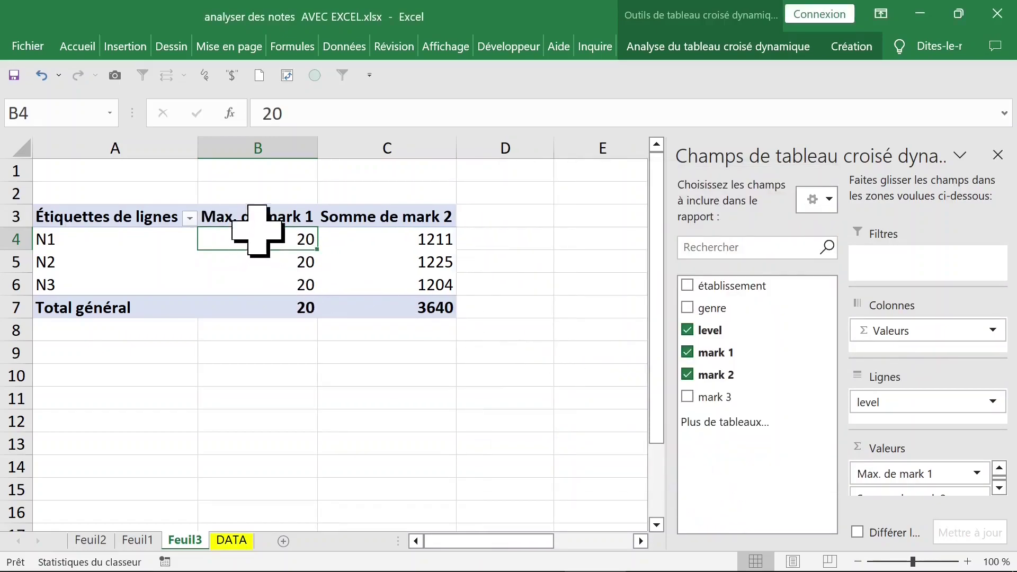
drag(234, 217, 277, 289)
Switch the Somme de mark 2 field to Max. in its value field settings
click(411, 261)
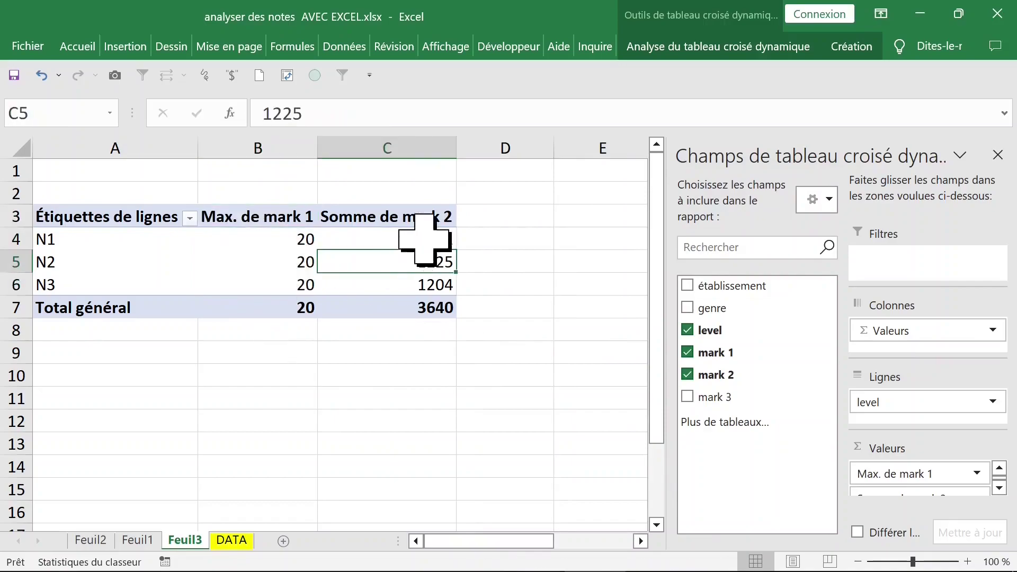
click(403, 218)
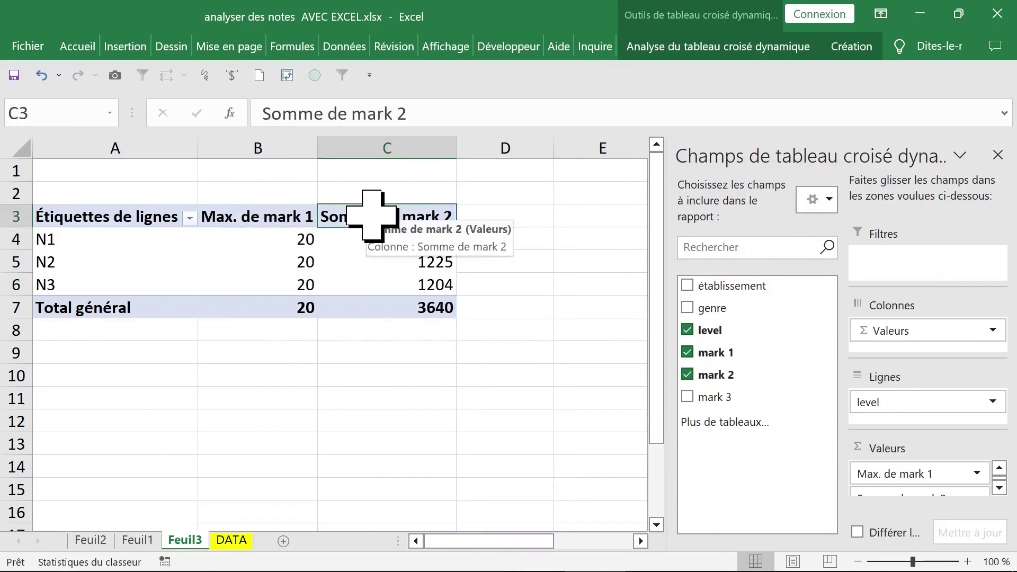
click(394, 148)
click(12, 214)
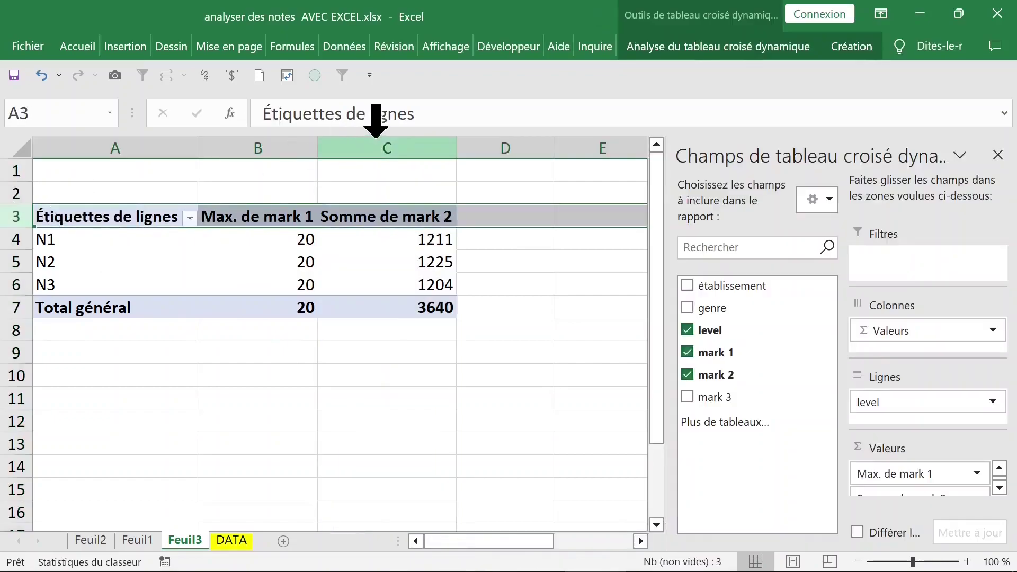
click(382, 146)
click(368, 206)
click(363, 217)
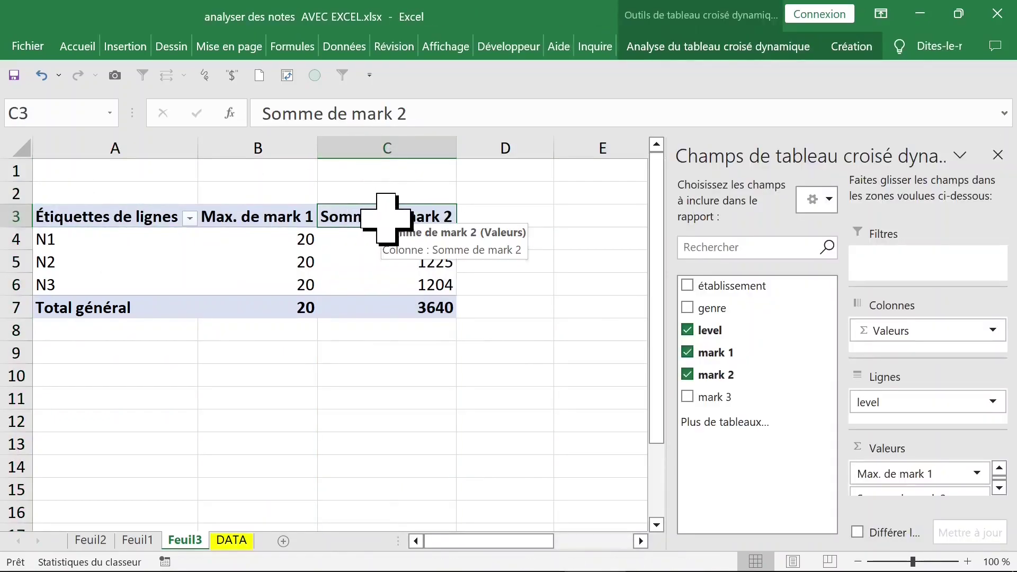
double_click(371, 218)
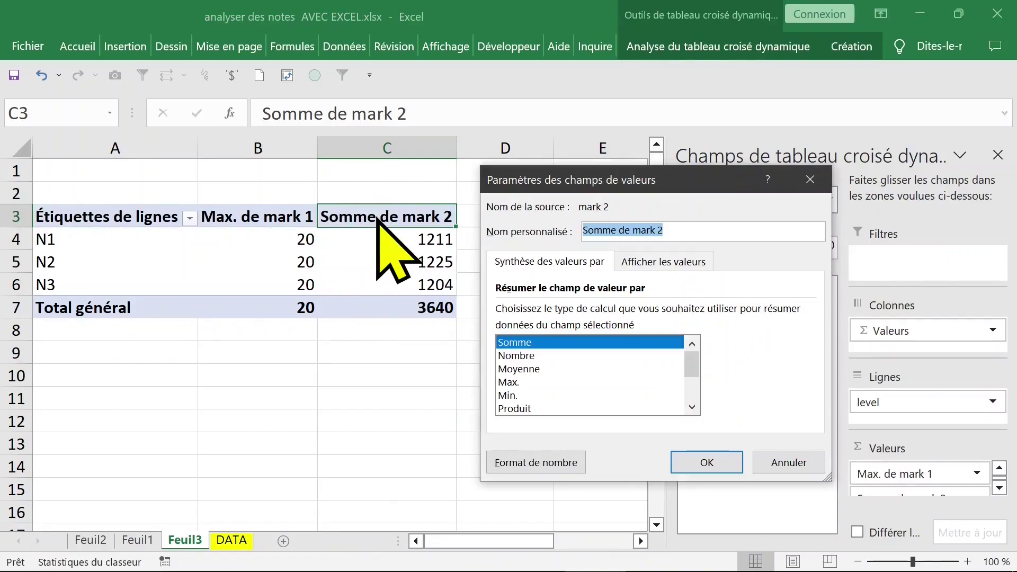
drag(587, 181, 603, 86)
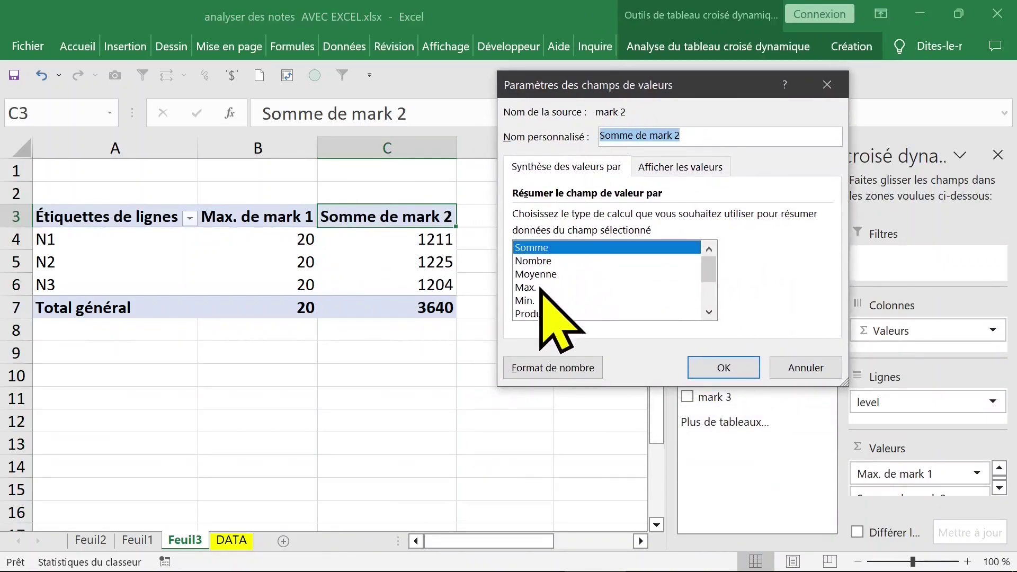
click(527, 287)
click(723, 368)
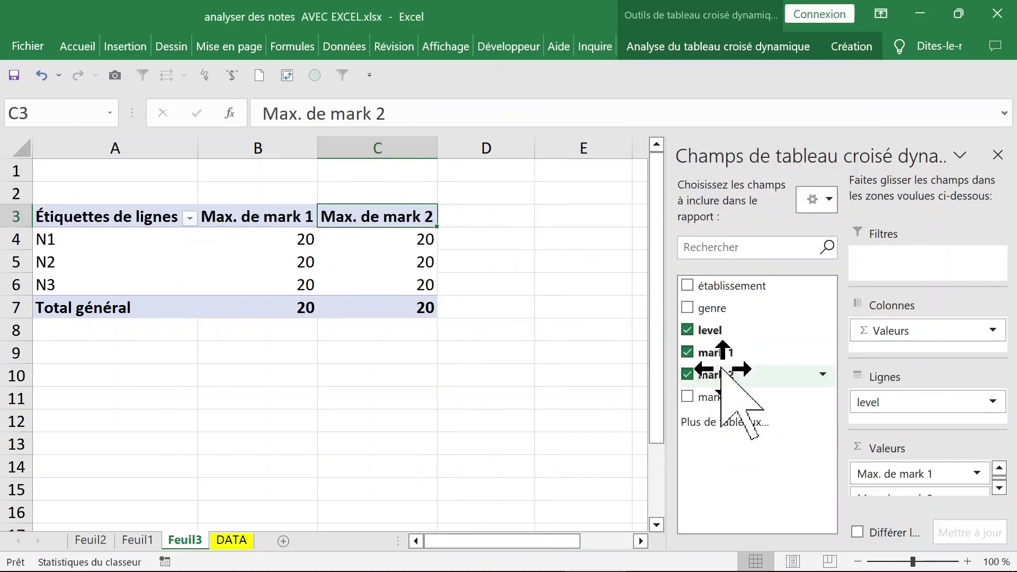
click(431, 373)
Add mark 3 to Valeurs and summarise it as Max., then select the N1 row label
click(345, 234)
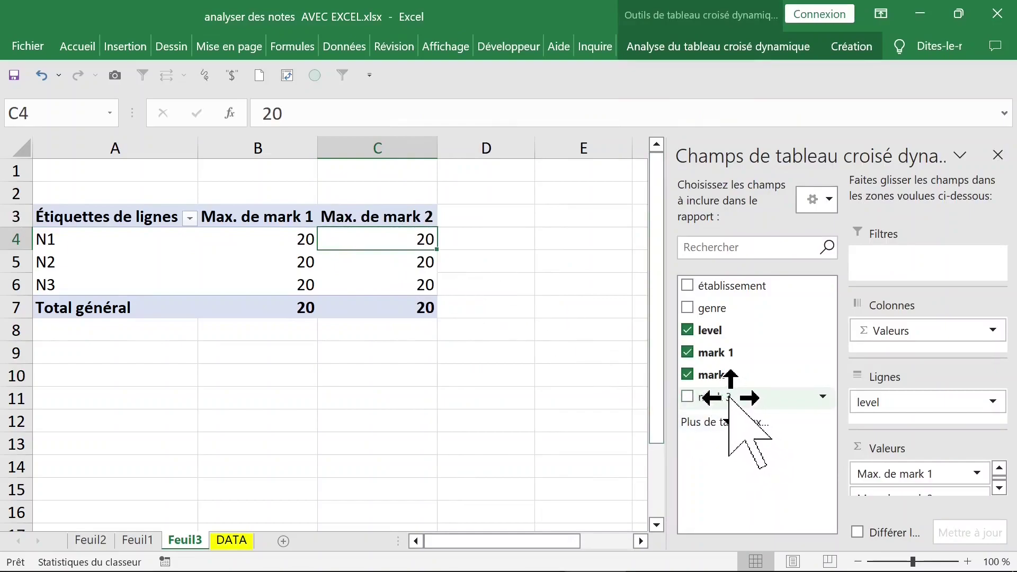
drag(729, 396, 881, 470)
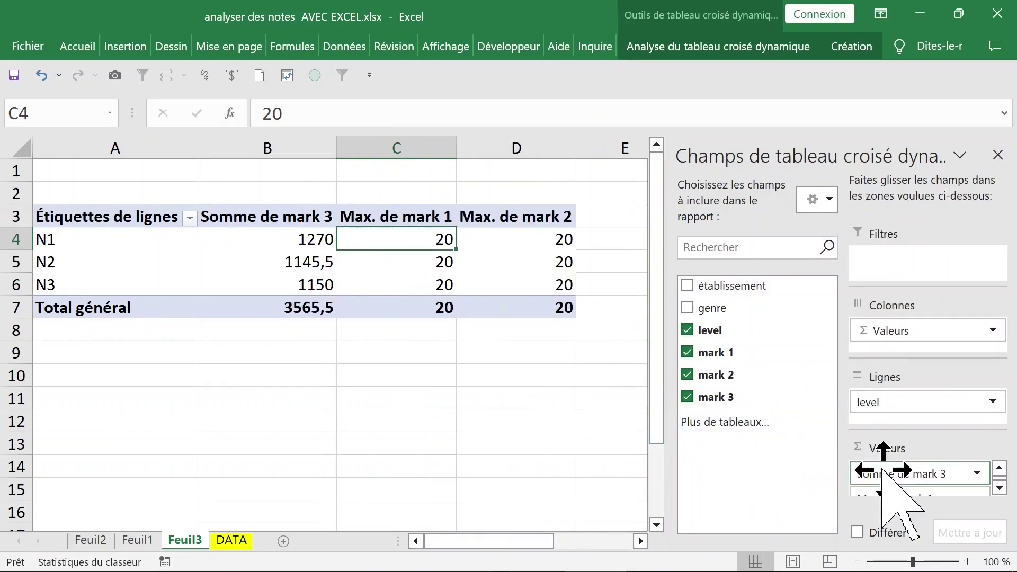
click(258, 215)
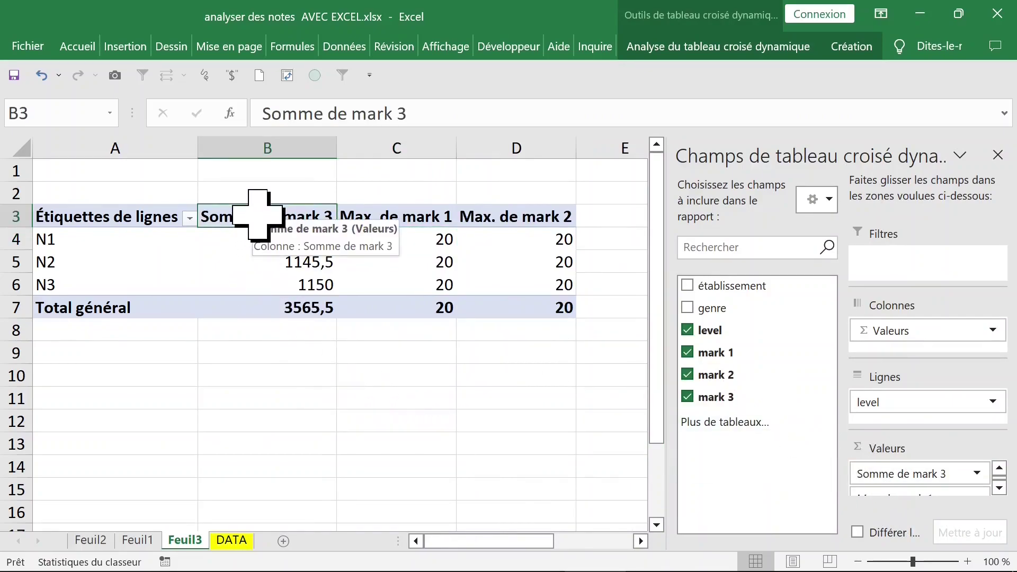
double_click(248, 215)
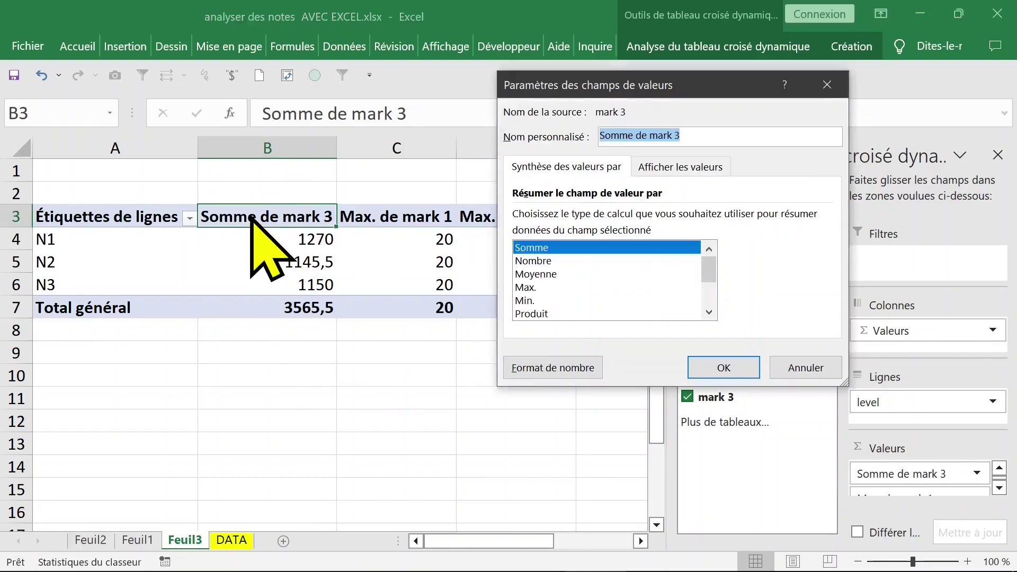
click(525, 287)
click(724, 367)
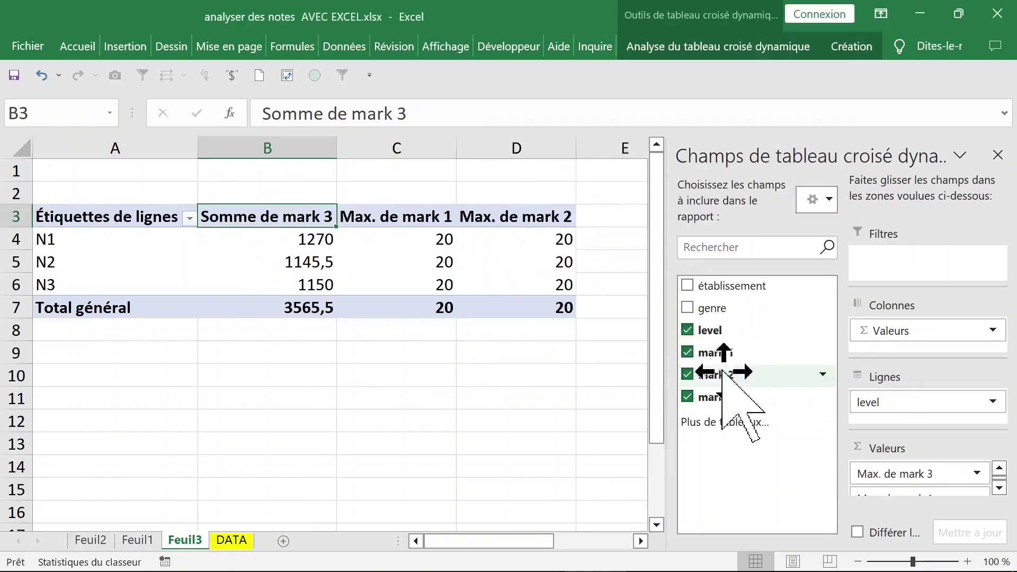
click(420, 352)
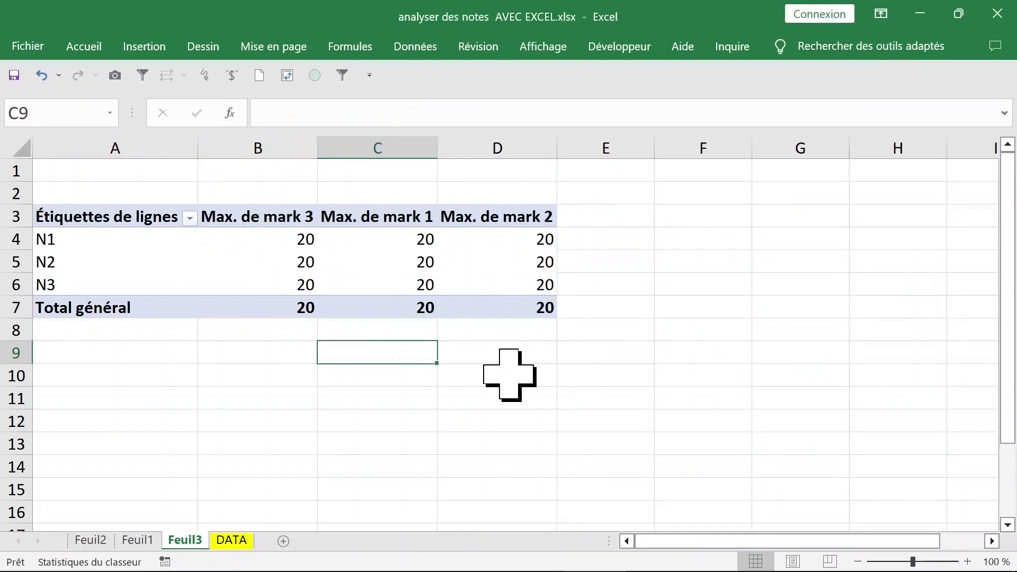
click(236, 215)
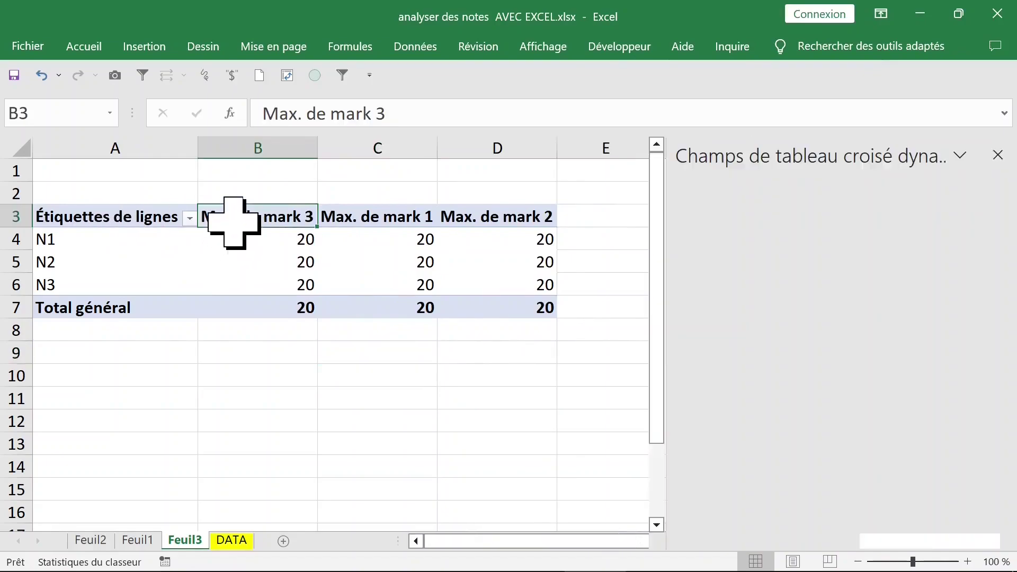
click(302, 264)
click(272, 307)
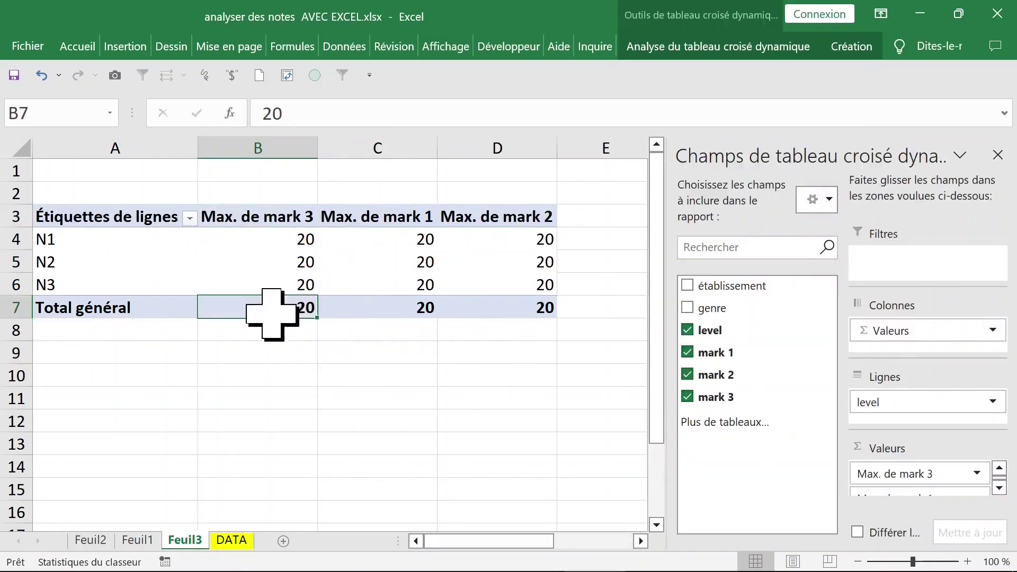
click(93, 243)
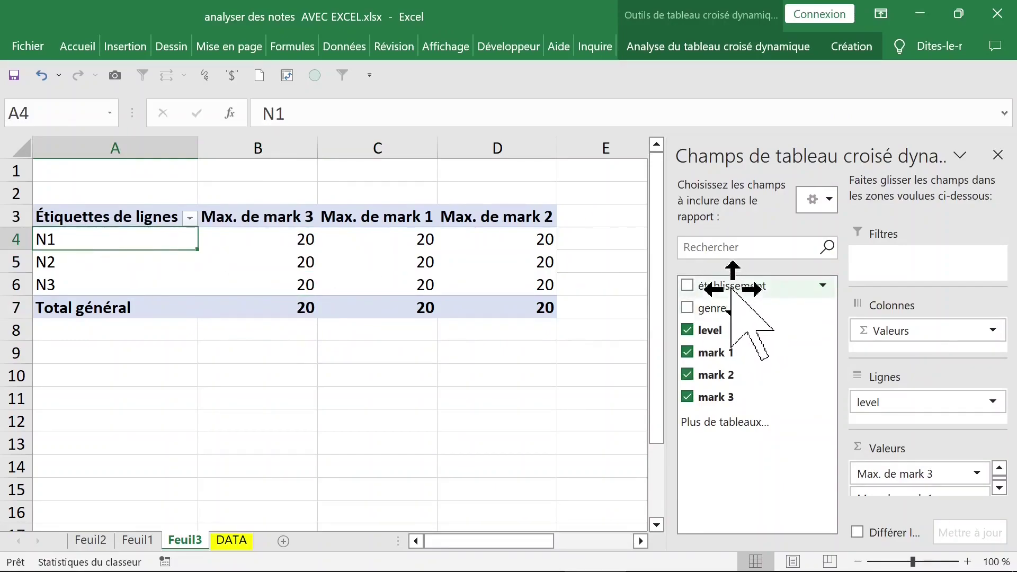
Place établissement in Lignes below level, nesting establishments A–E under each of N1–N3
drag(731, 287, 882, 327)
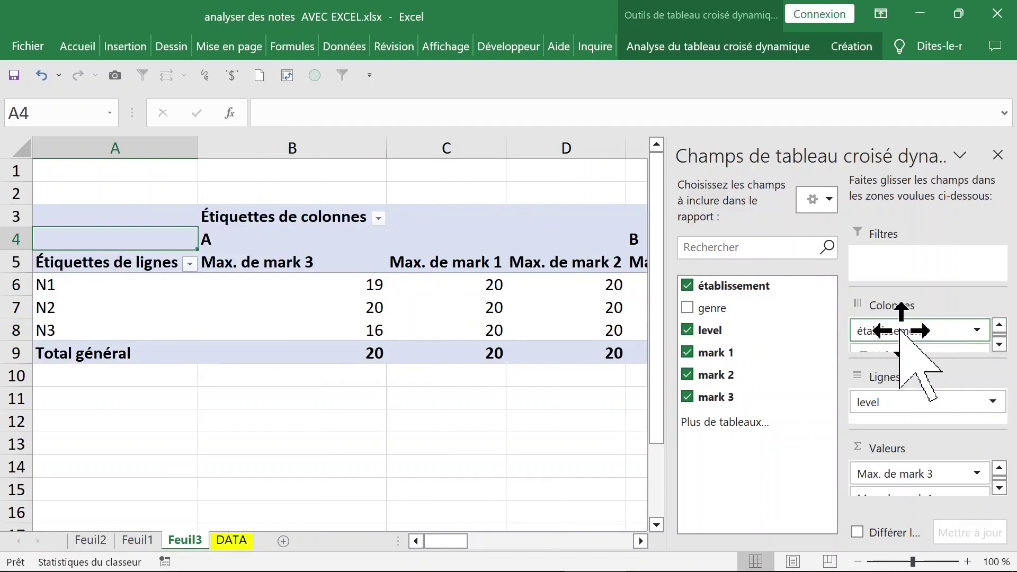
drag(881, 325, 895, 397)
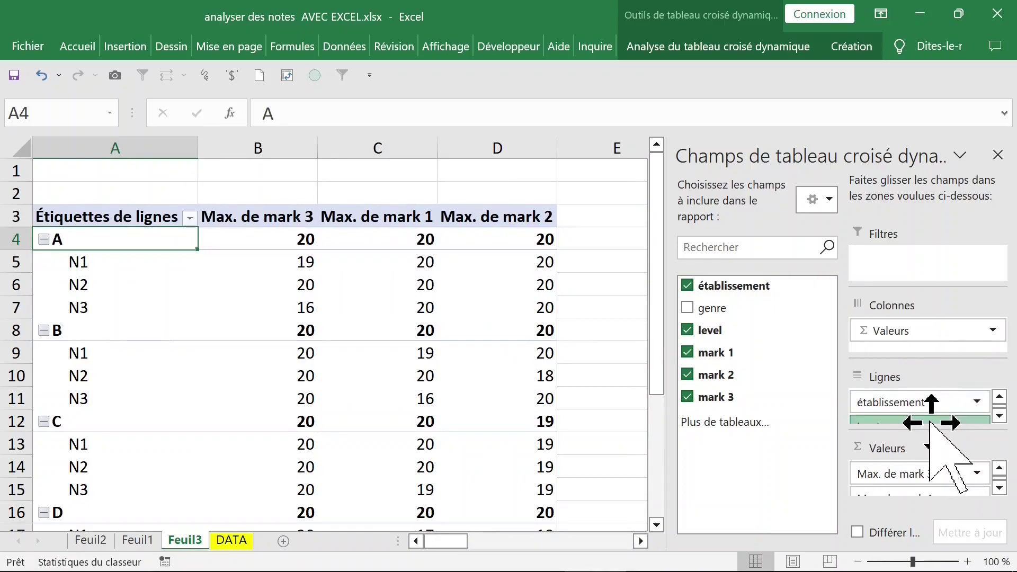
drag(931, 422, 932, 403)
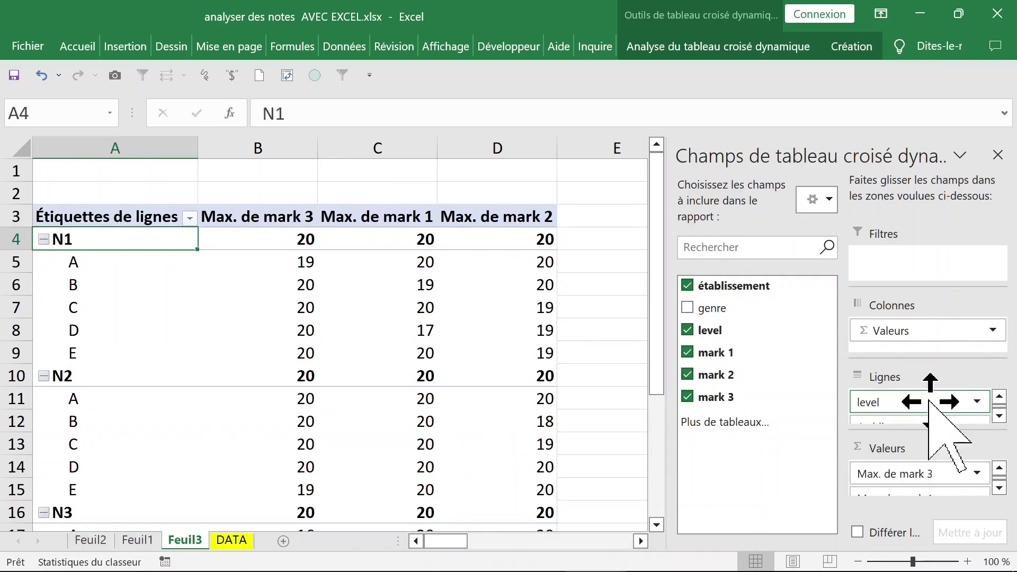
click(142, 309)
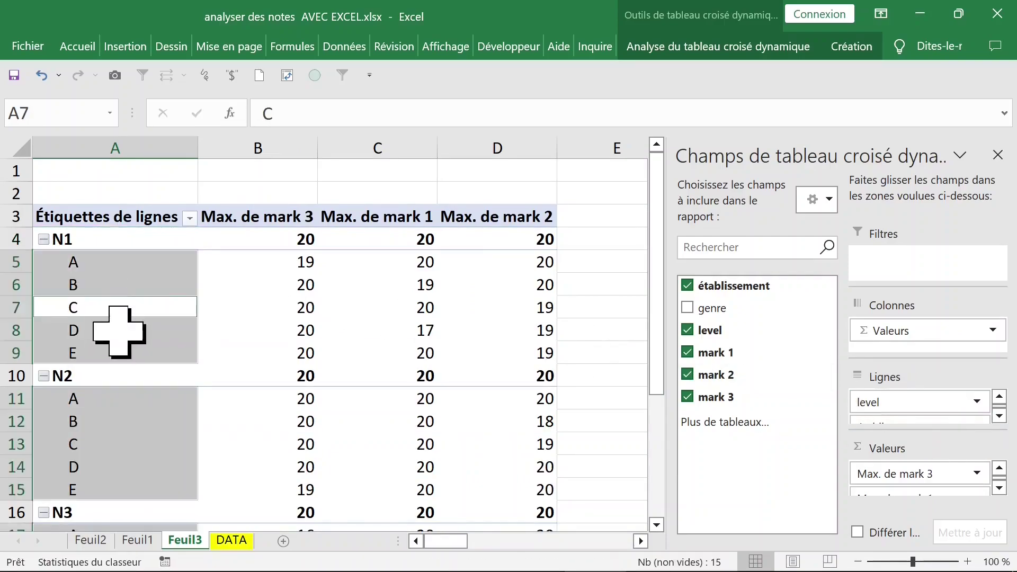
drag(900, 418, 895, 396)
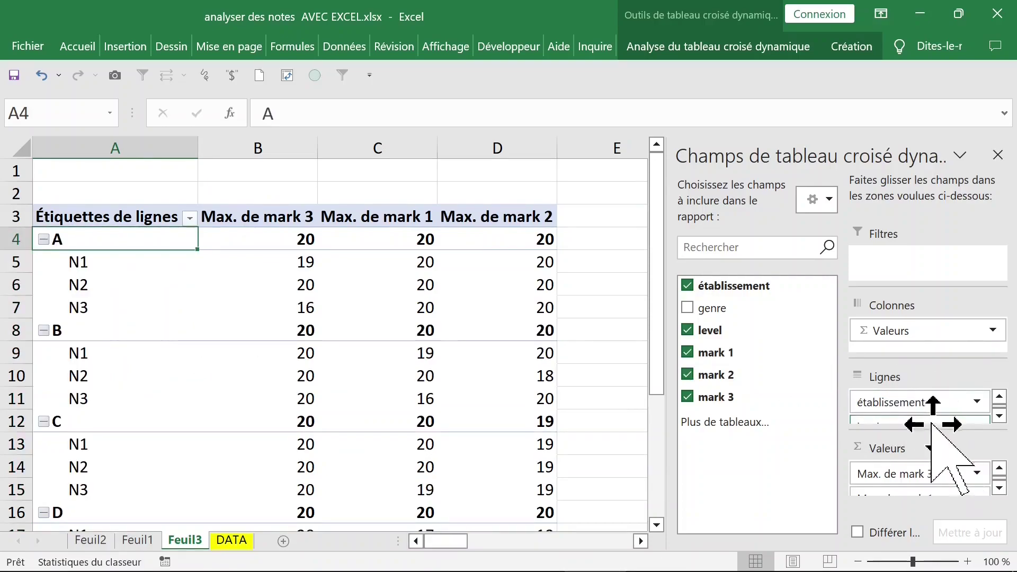
drag(930, 422, 929, 402)
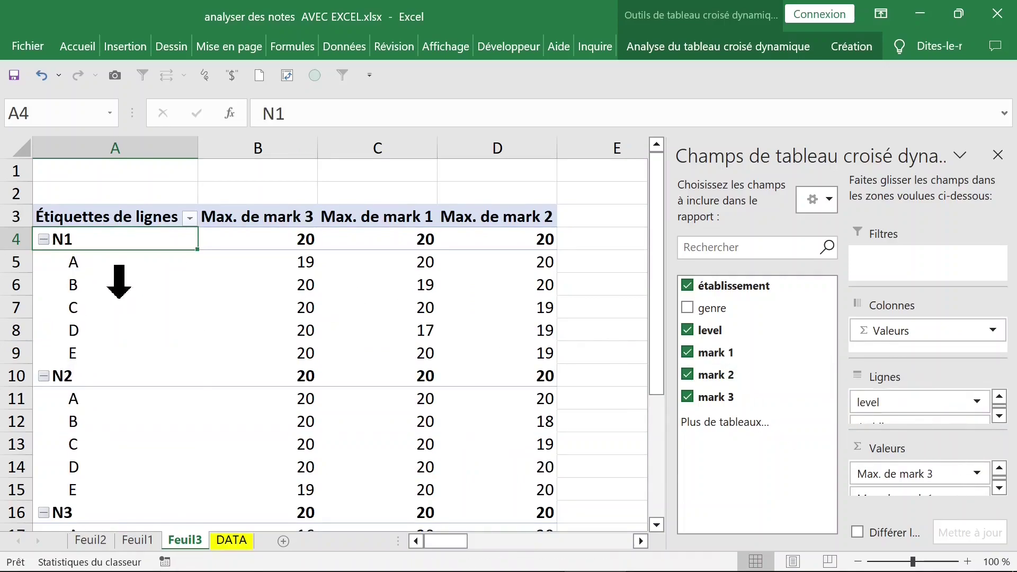
click(119, 309)
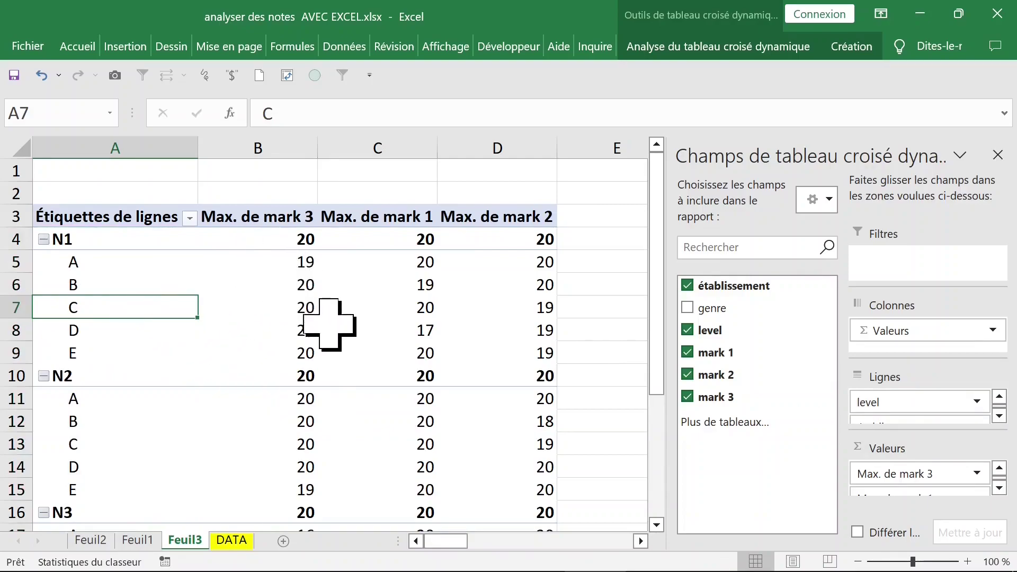
scroll(329, 324, down, 2)
scroll(330, 324, up, 1)
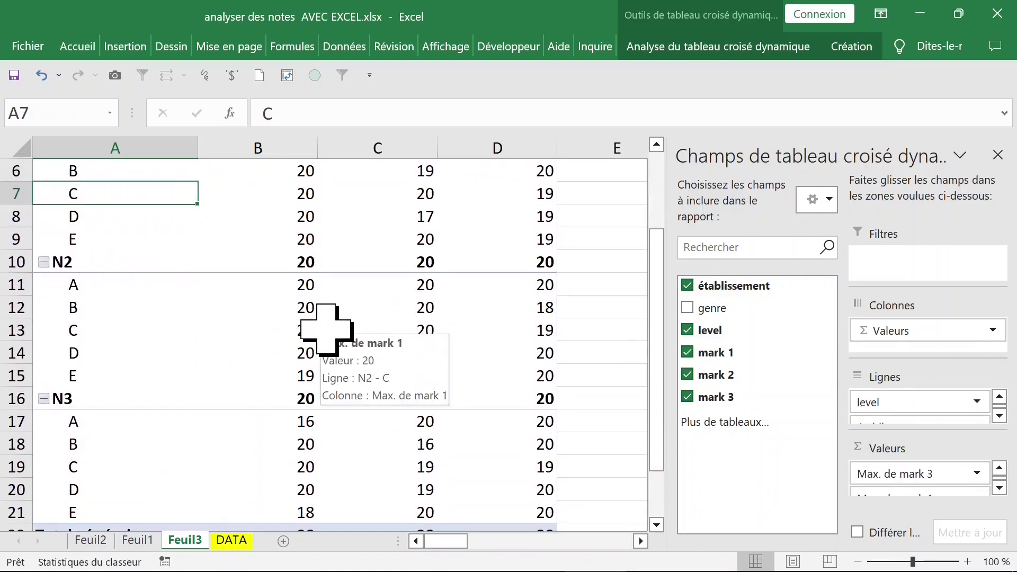
scroll(325, 329, up, 2)
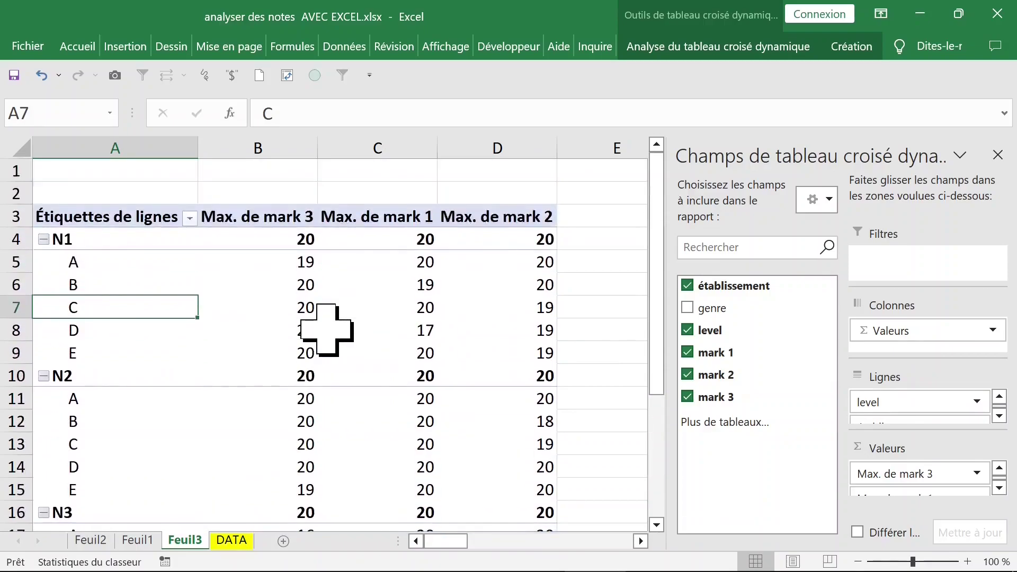
Change mark 3 to Moyenne with a two-decimal Nombre format
click(255, 217)
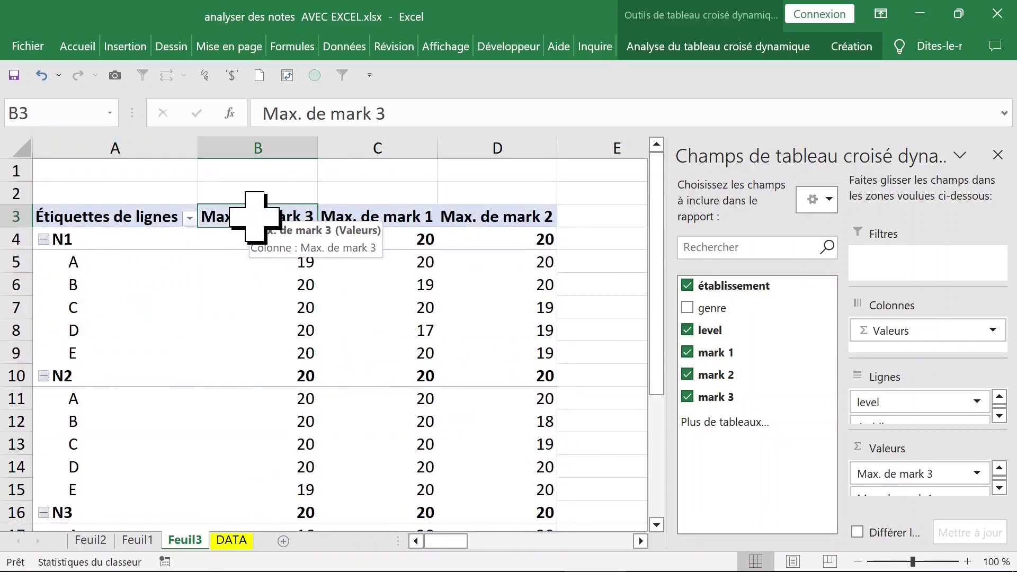
double_click(254, 216)
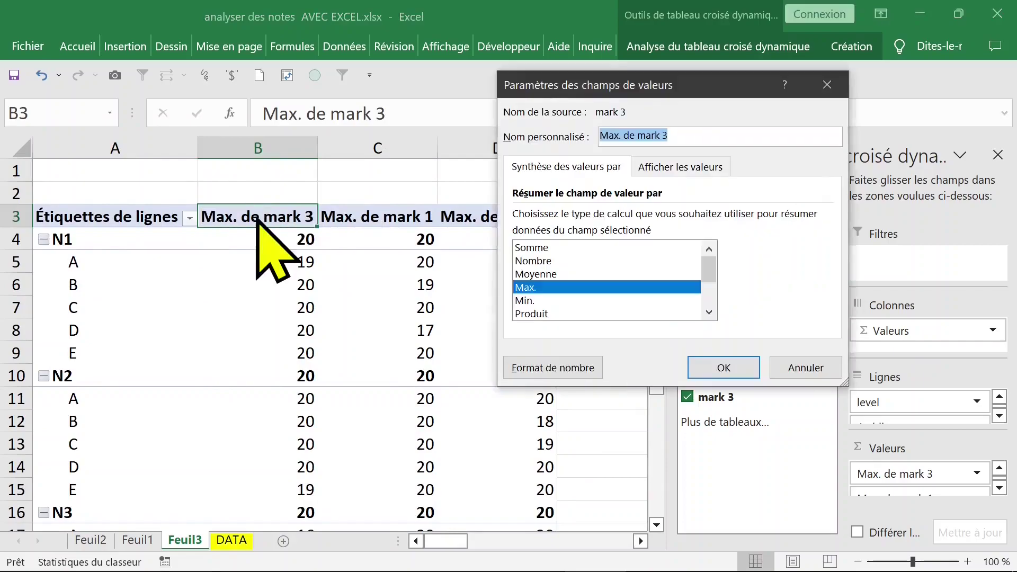
click(535, 274)
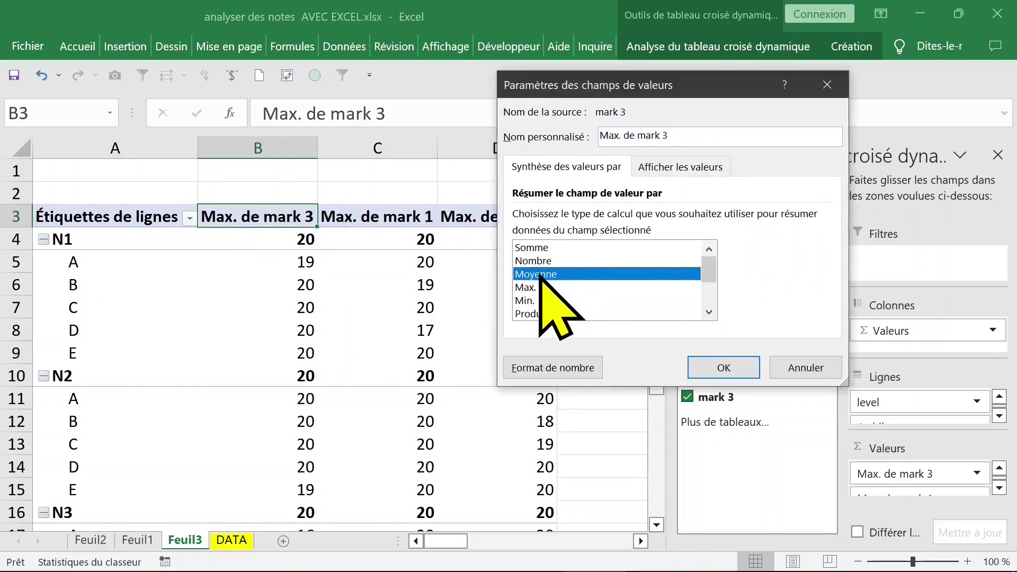
click(543, 372)
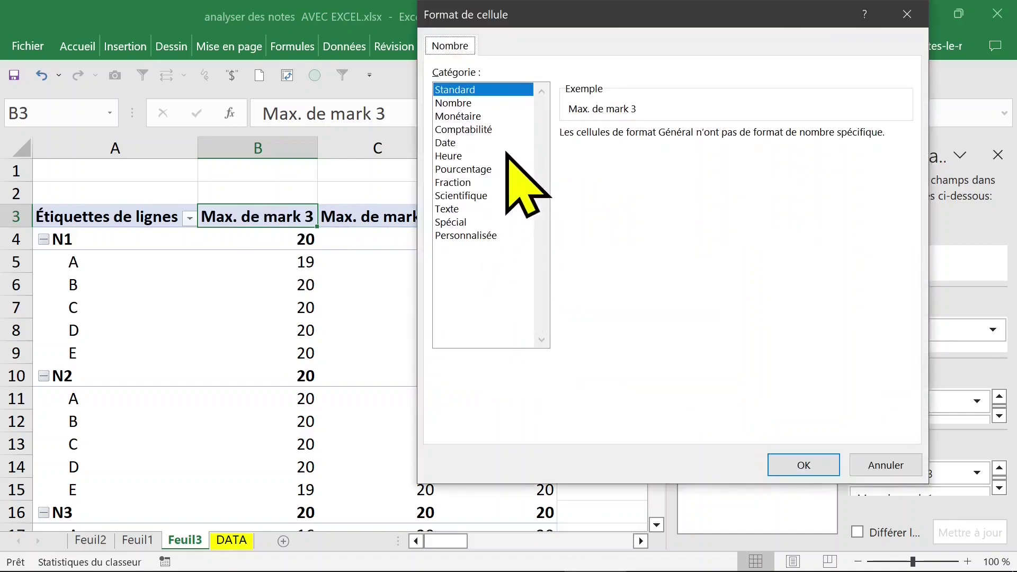
click(459, 102)
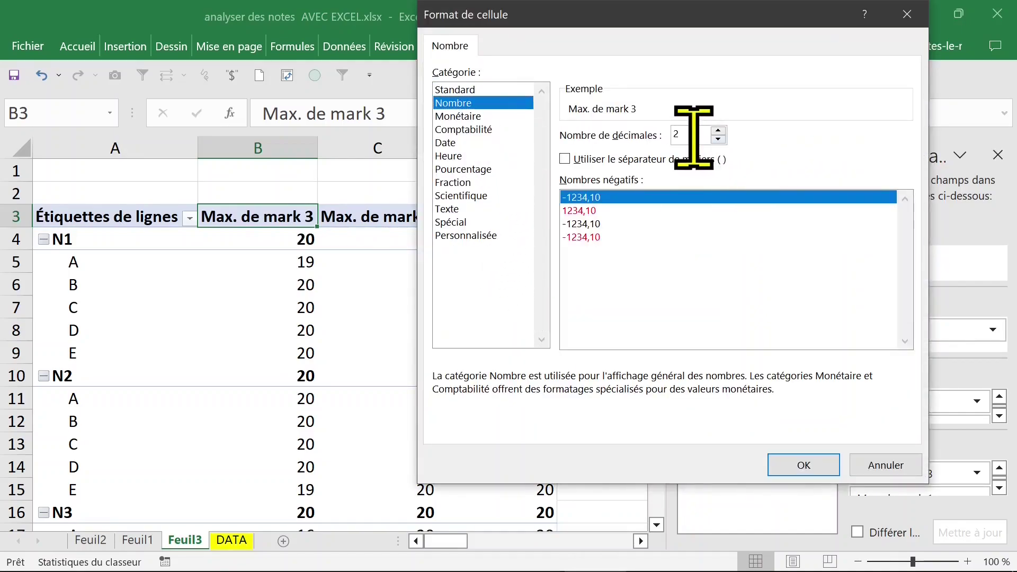
click(813, 466)
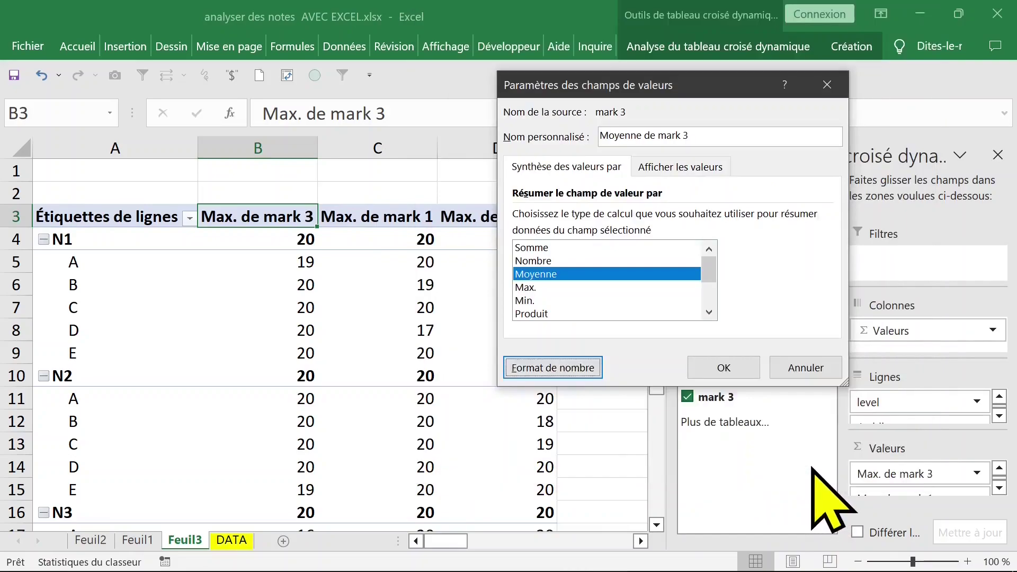
click(723, 367)
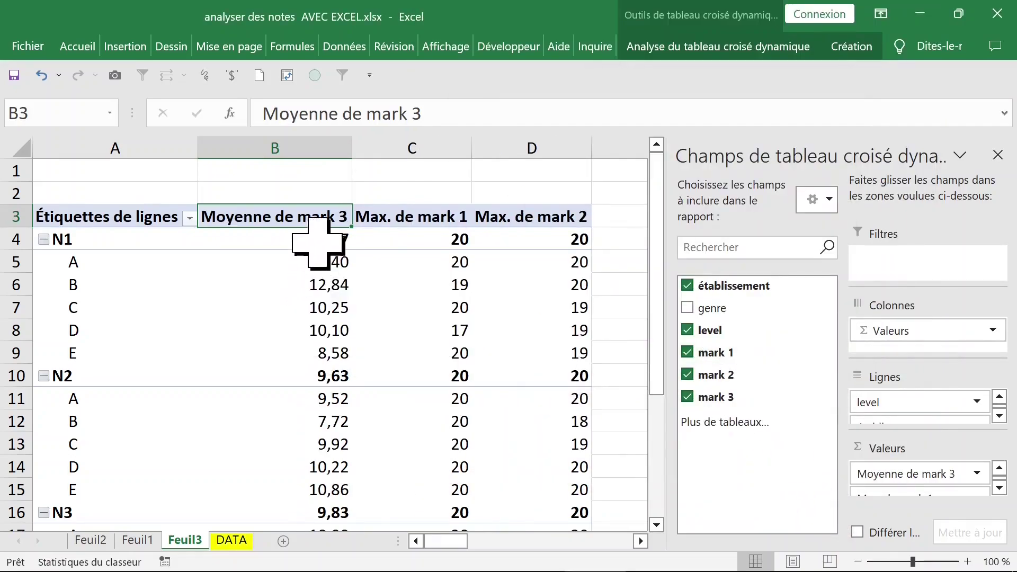
click(408, 218)
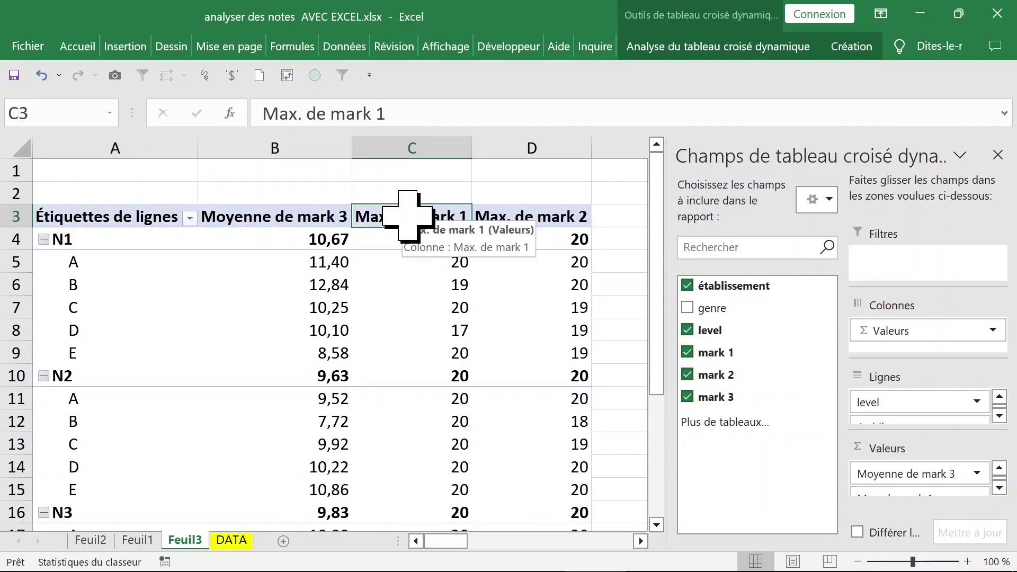
Change mark 1 from Max. to Moyenne with a two-decimal Nombre format
double_click(408, 218)
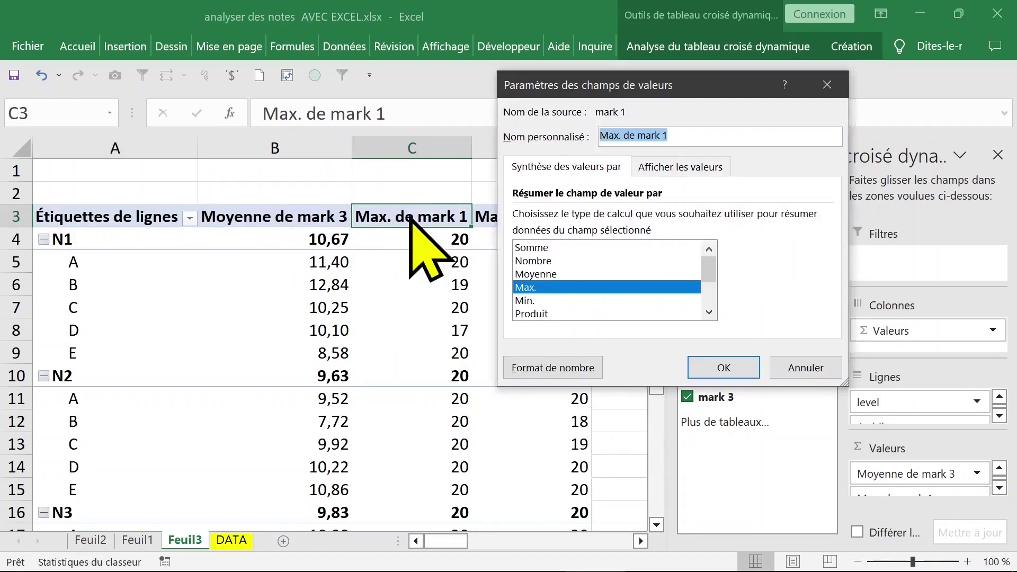
click(543, 274)
click(556, 369)
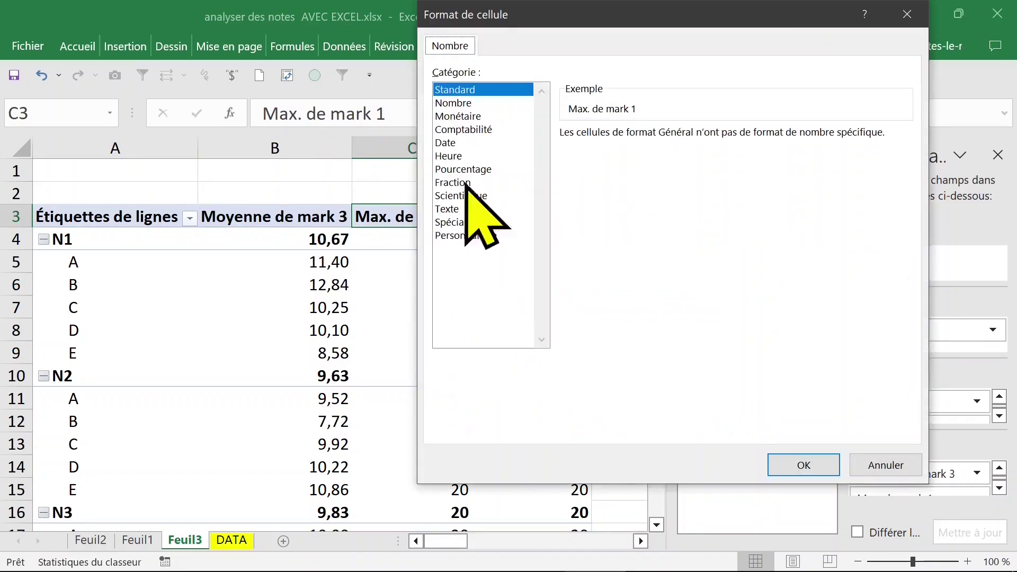
click(452, 102)
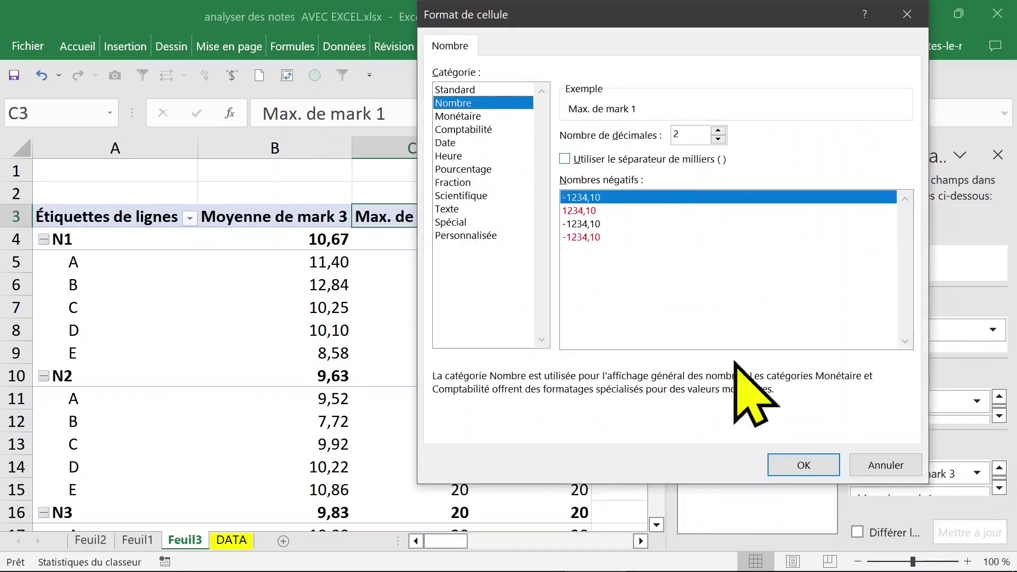
click(804, 465)
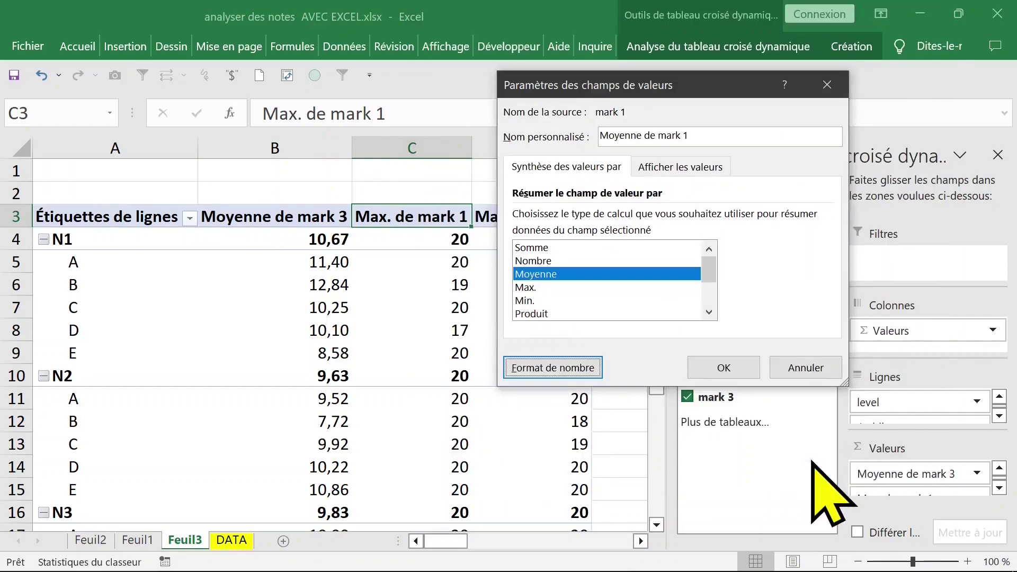
click(728, 366)
click(608, 244)
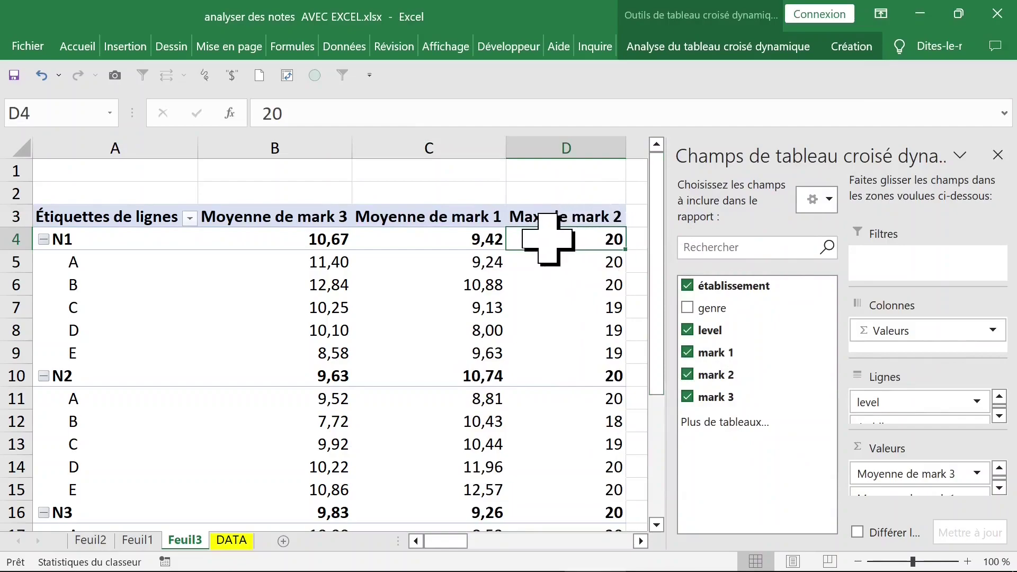
click(558, 218)
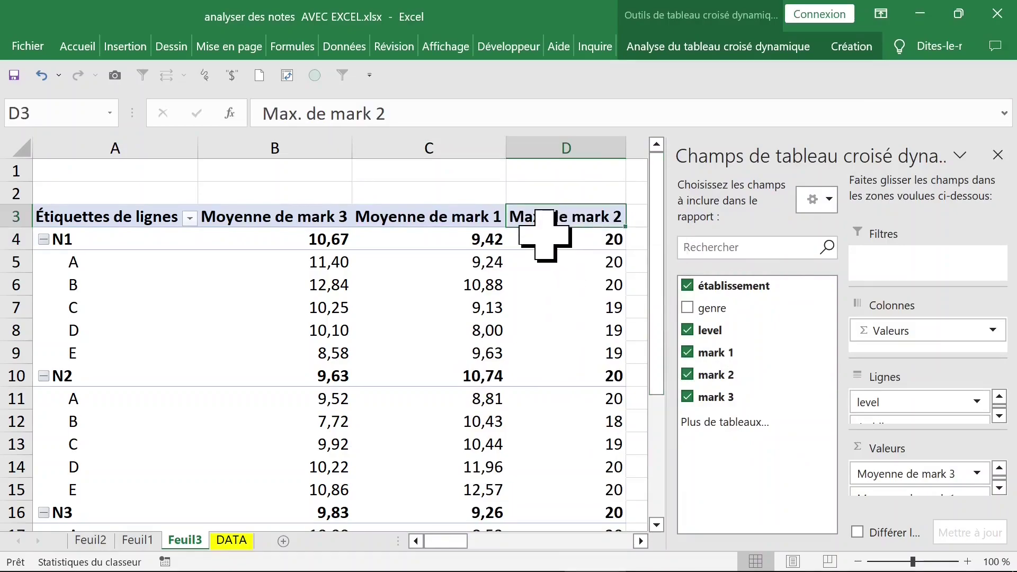
Summarise mark 2 as an average formatted to two decimals, hiding the field list
click(542, 238)
right_click(539, 240)
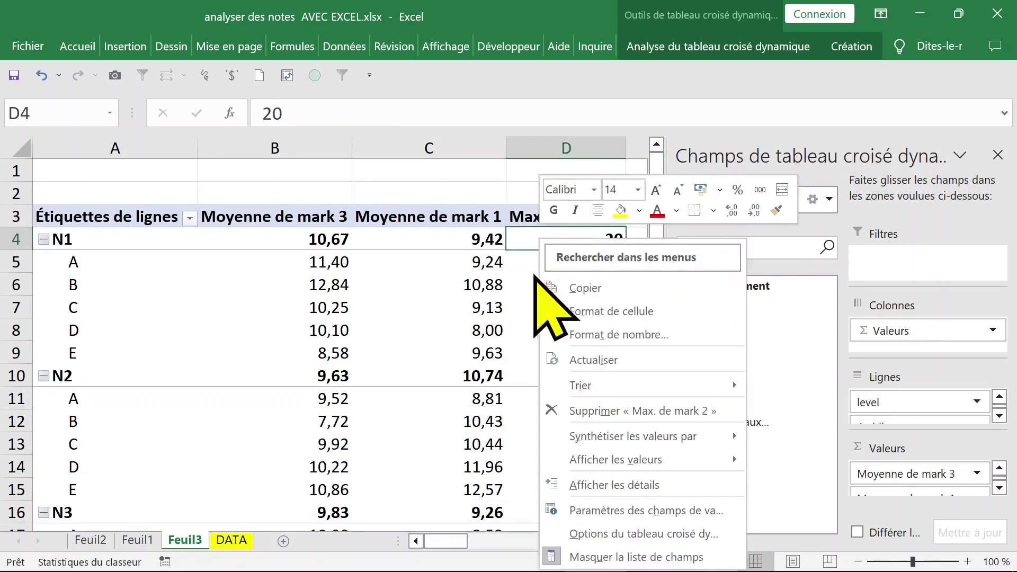
mouse_move(632, 437)
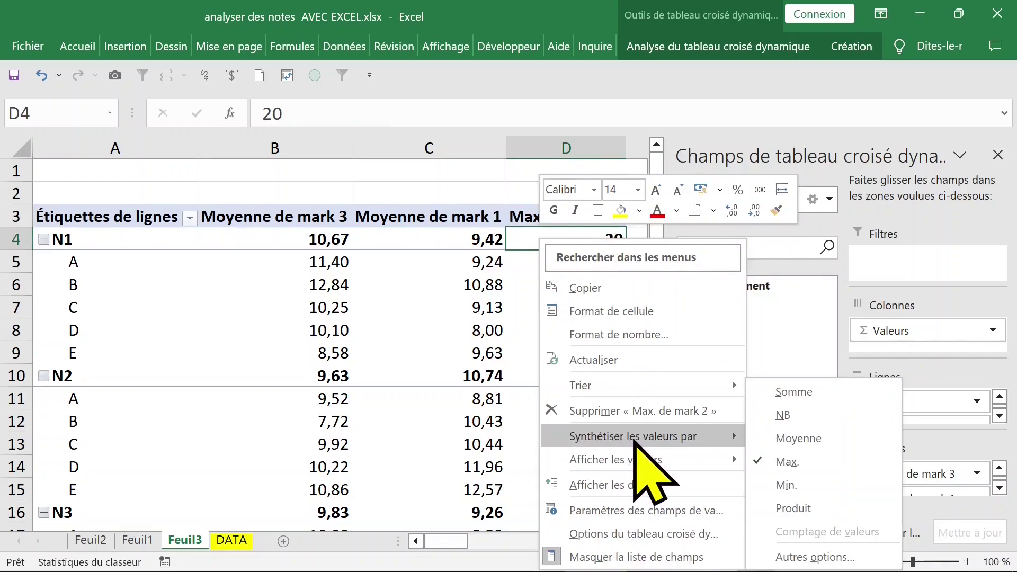
click(798, 438)
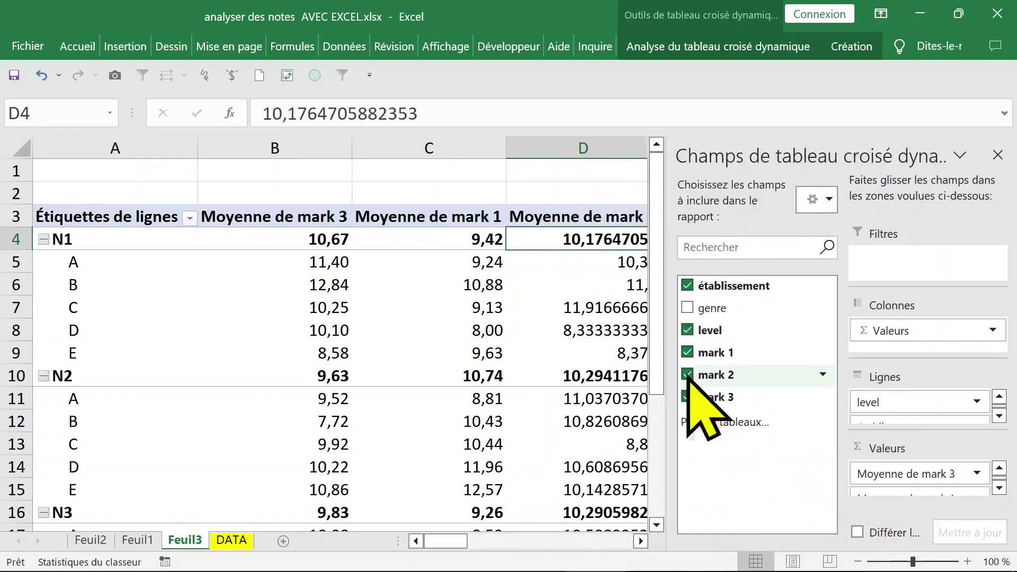
click(997, 154)
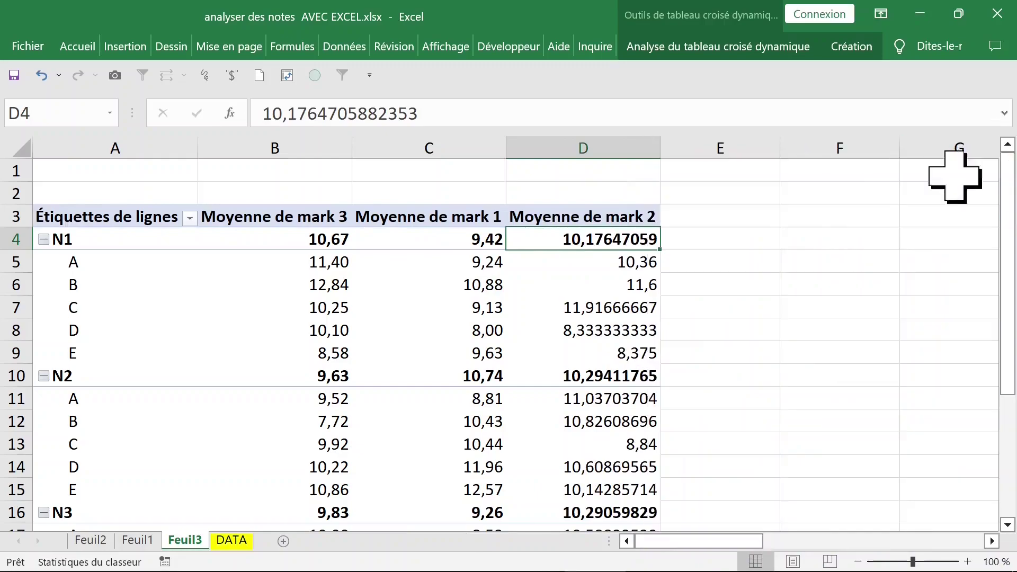
click(591, 307)
click(603, 370)
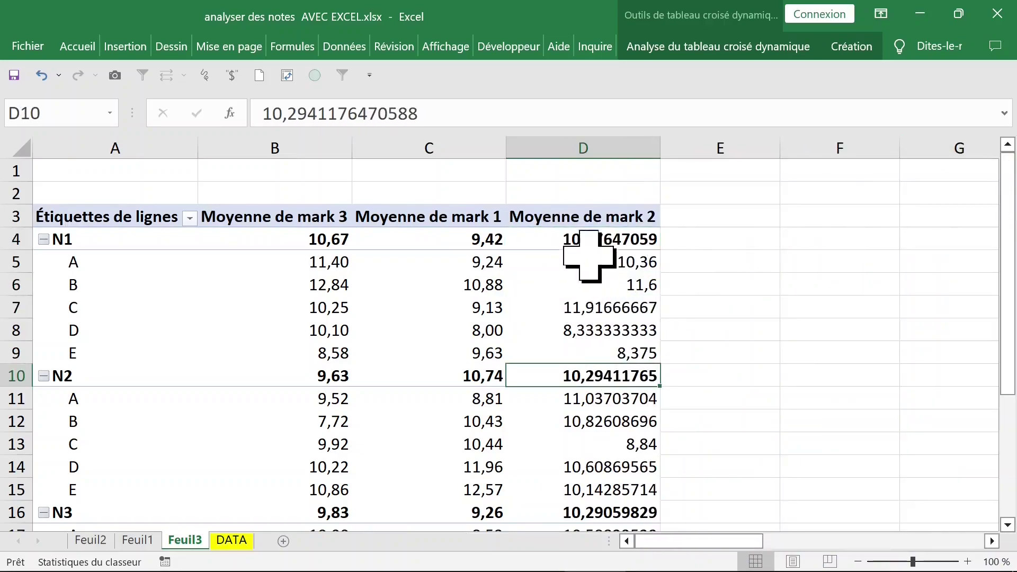
click(588, 240)
right_click(569, 241)
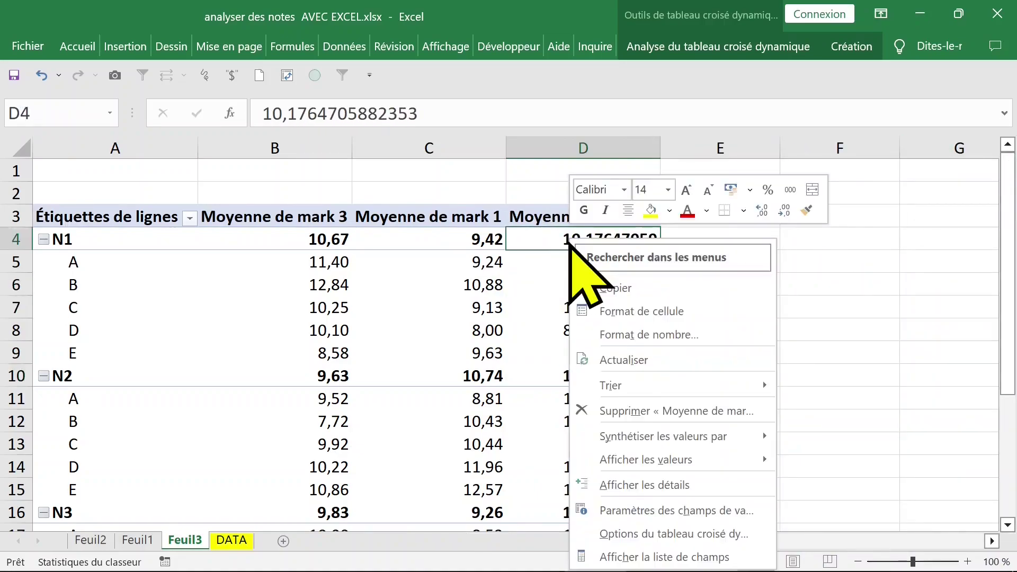
click(614, 312)
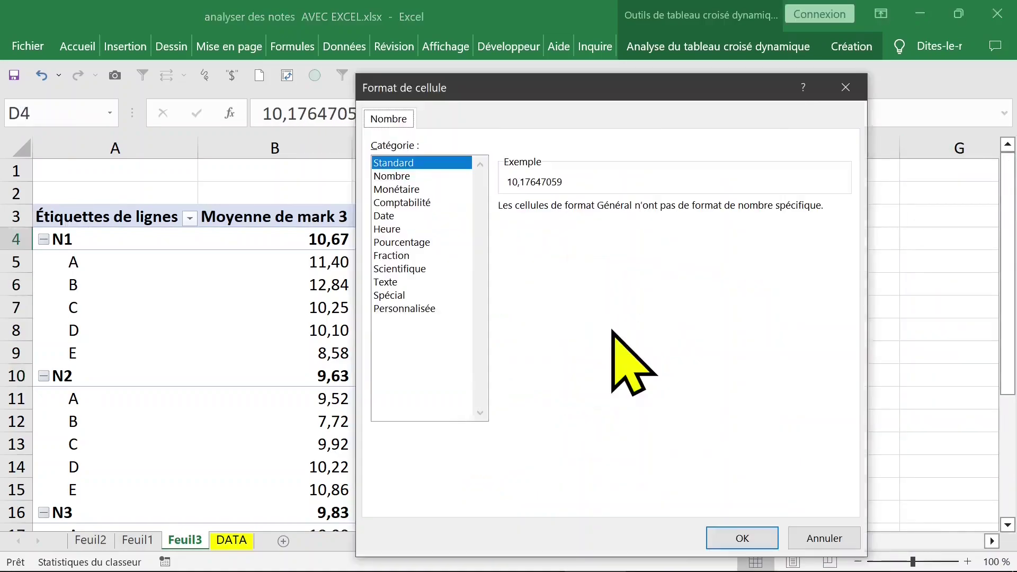
click(394, 176)
click(741, 540)
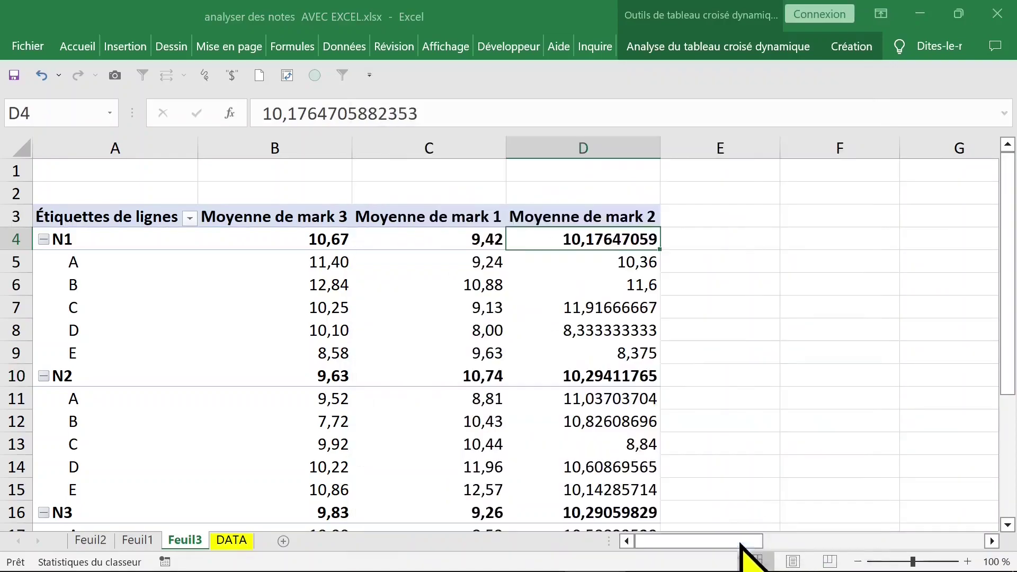
Select the establishment labels under N1 and the Moyenne de mark 3 header
click(339, 330)
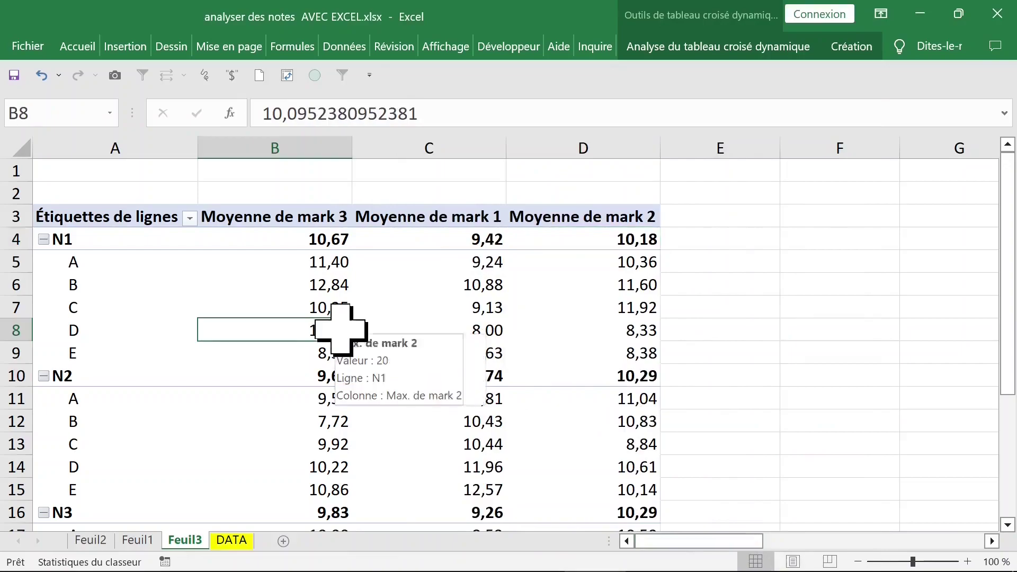
click(99, 266)
click(89, 262)
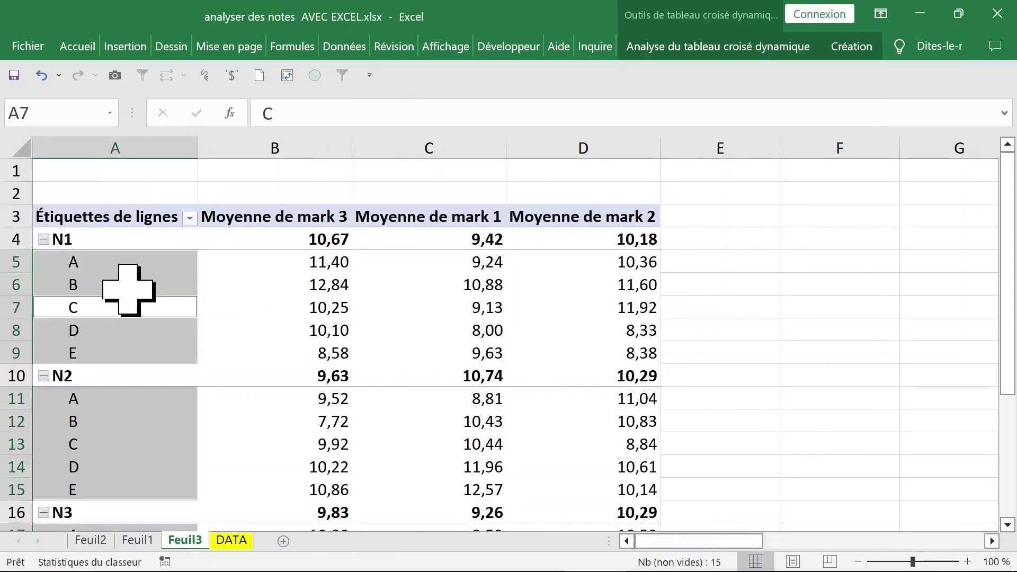
click(142, 288)
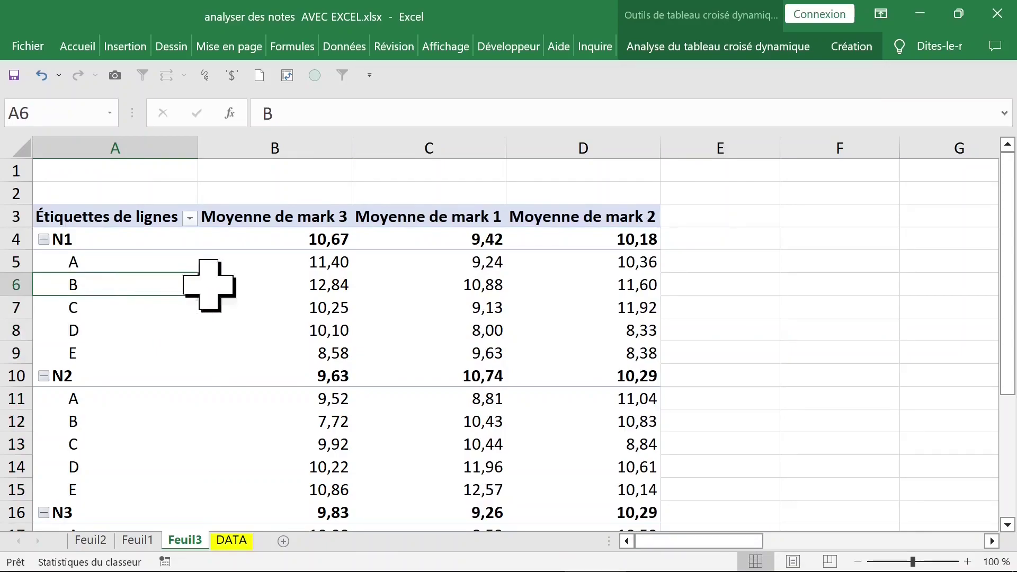
click(264, 262)
click(254, 217)
click(162, 267)
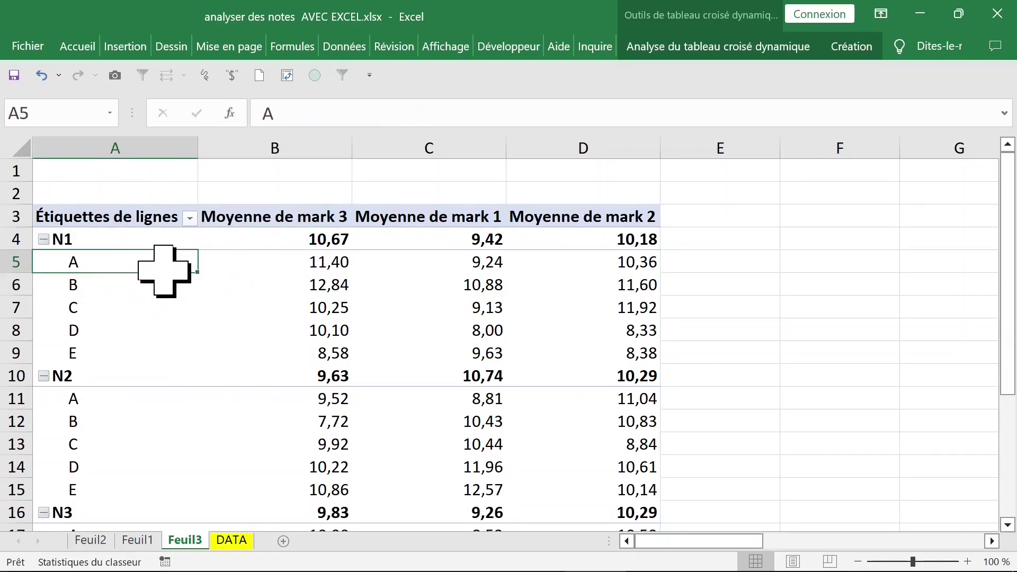
click(151, 307)
click(150, 257)
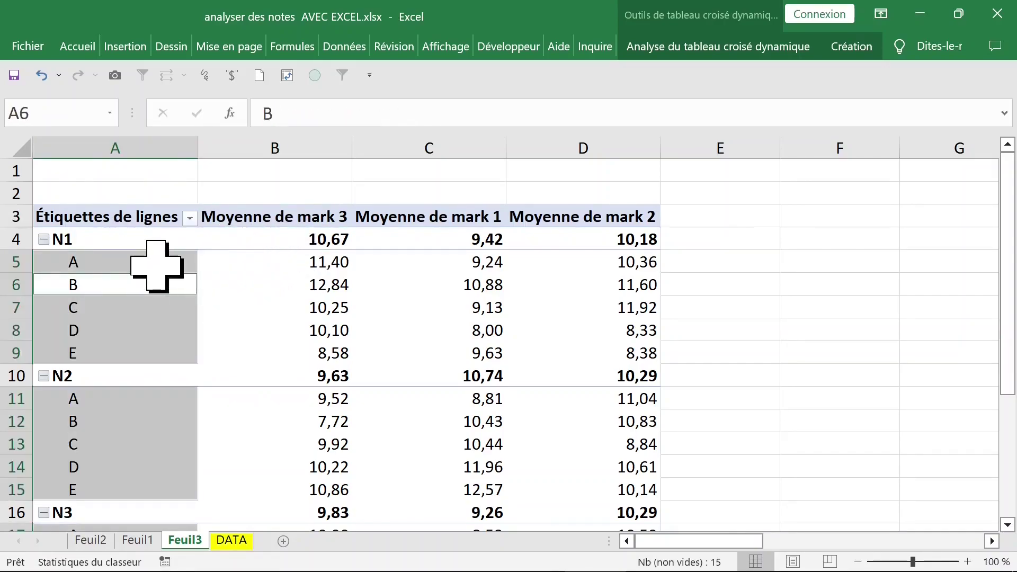
click(154, 263)
Toggle between the pivot table Design and Analysis ribbons, ending on Design
click(847, 48)
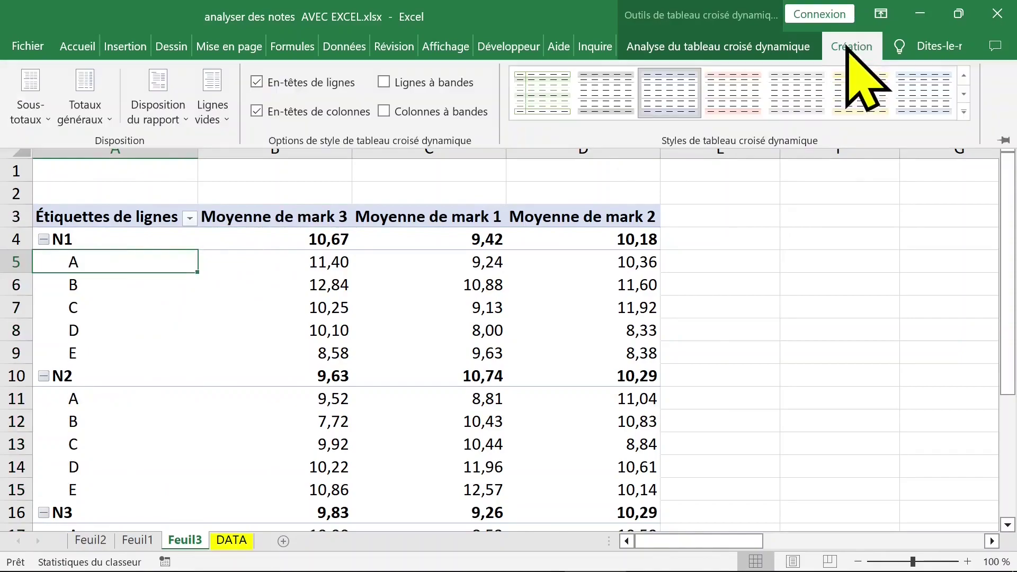
click(744, 48)
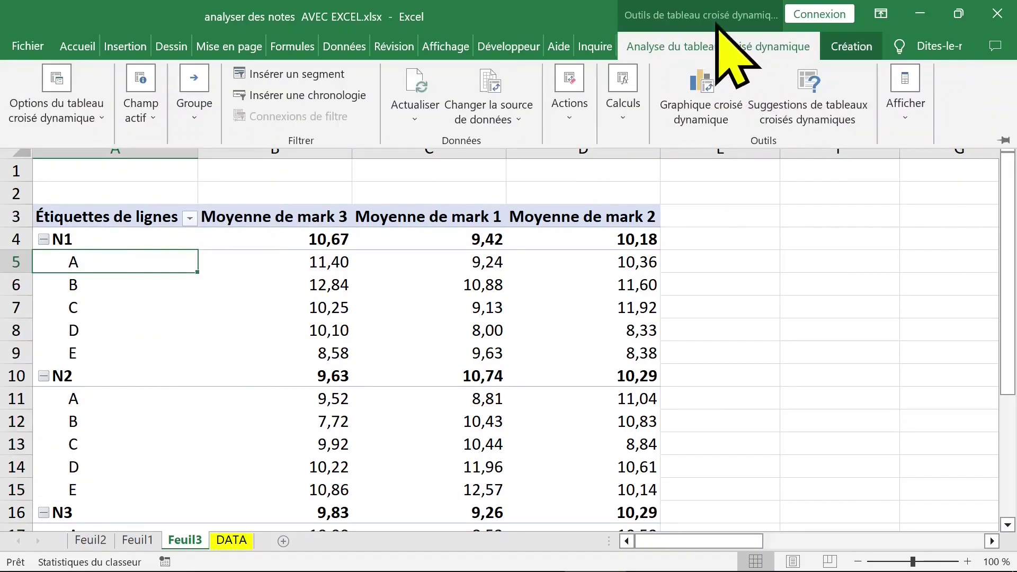
double_click(694, 45)
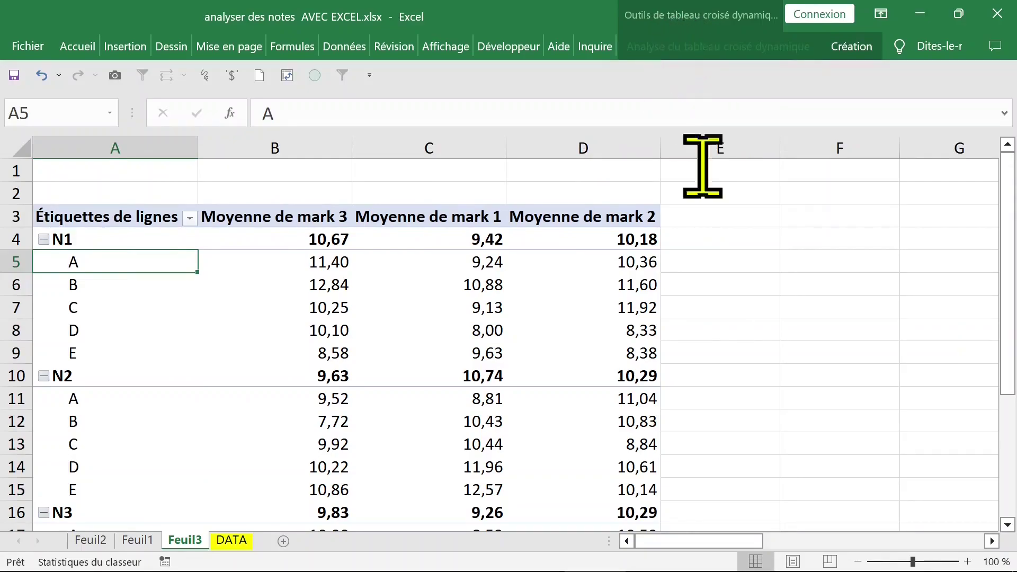
click(743, 273)
click(842, 258)
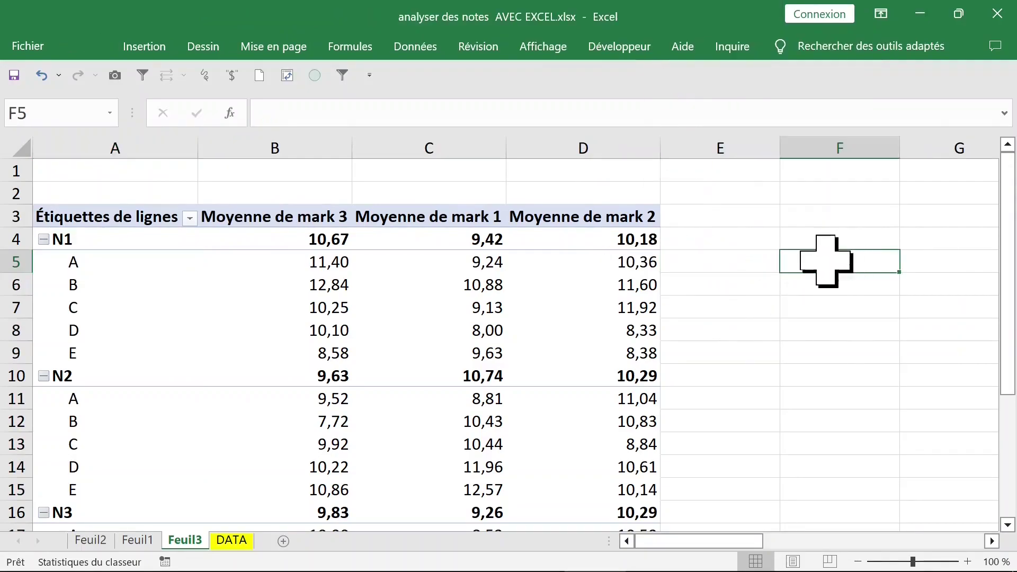
click(570, 266)
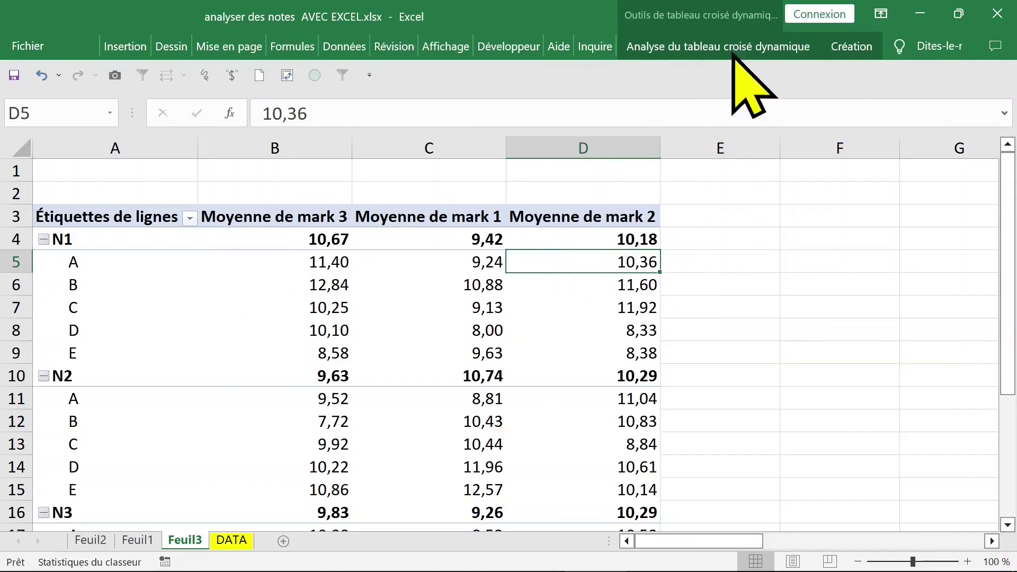
click(853, 47)
click(794, 46)
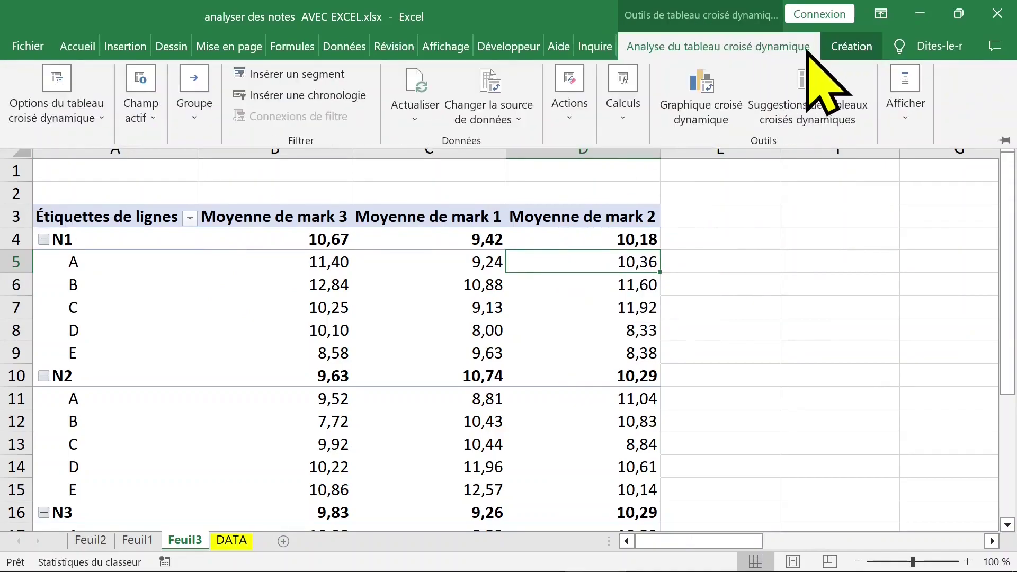
click(847, 47)
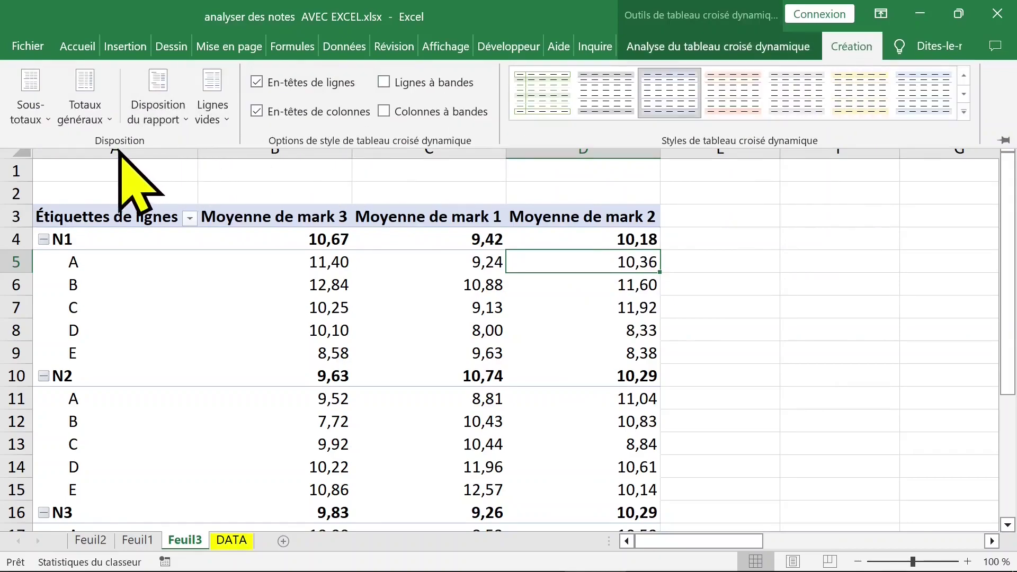
Set the pivot table report layout to tabular form
click(183, 119)
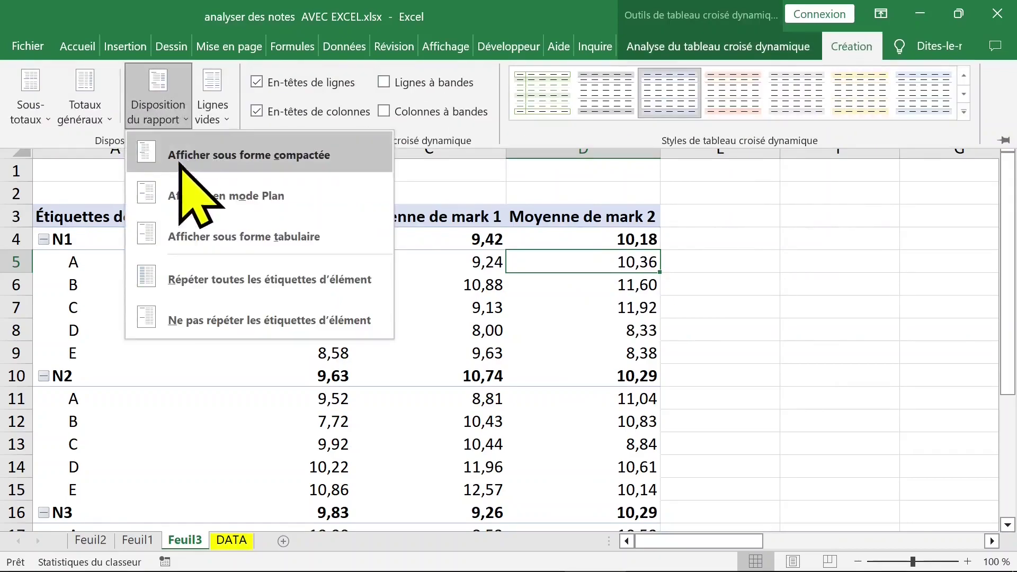
click(212, 236)
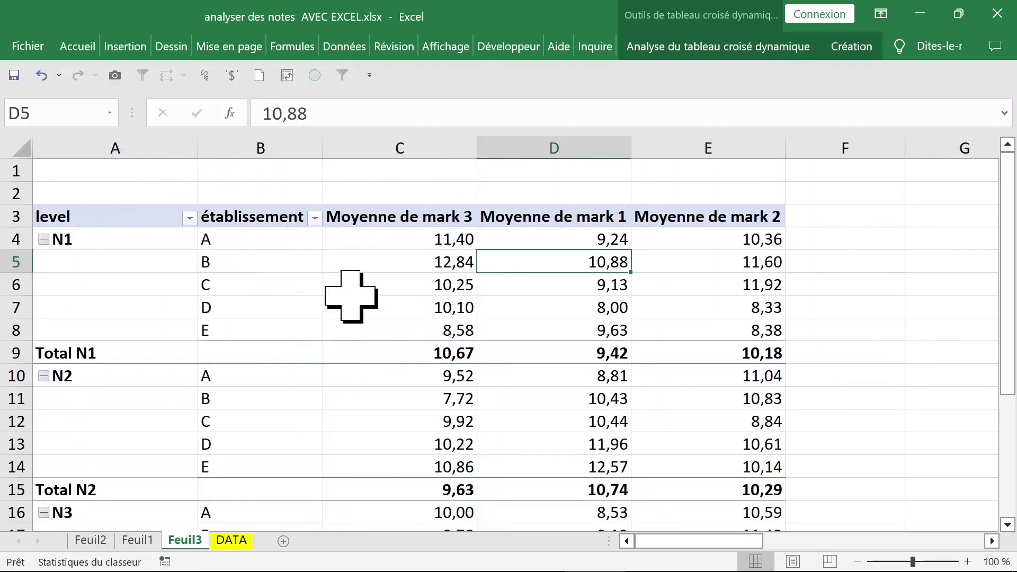
click(118, 289)
scroll(192, 292, down, 2)
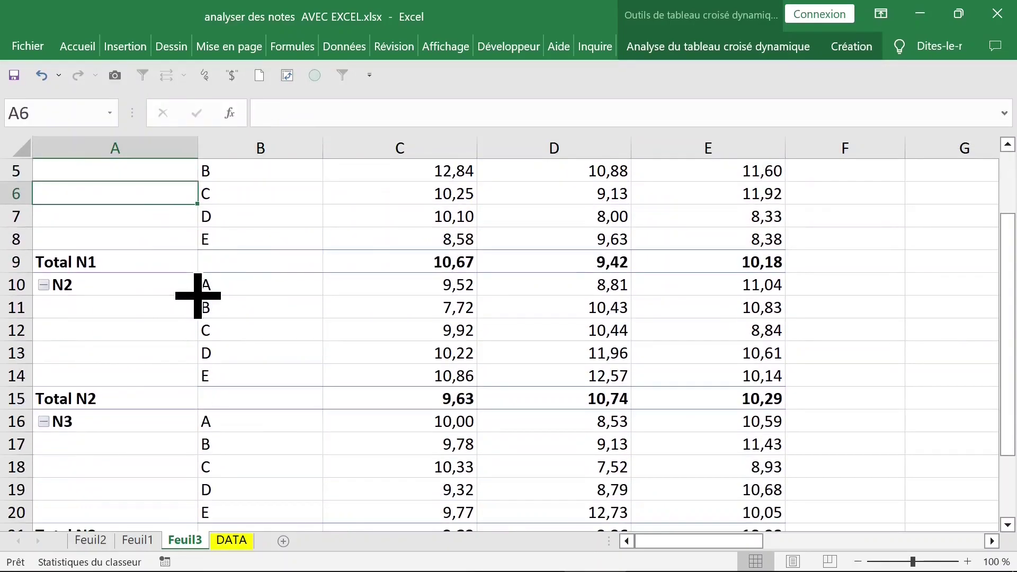
scroll(154, 263, up, 2)
Inspect the level and établissement columns, selecting the empty cells A5 to A8
click(115, 146)
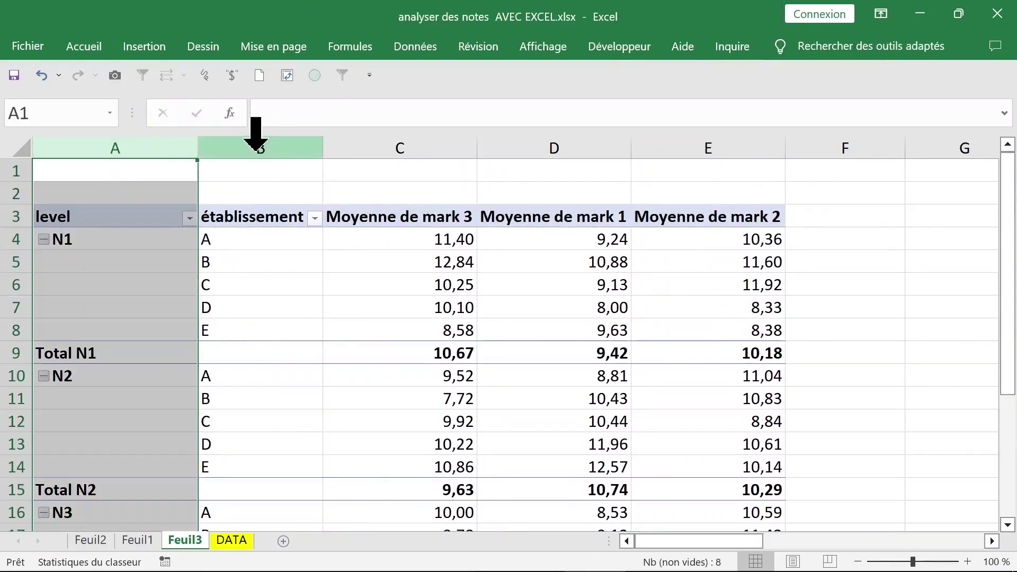
click(256, 146)
click(644, 264)
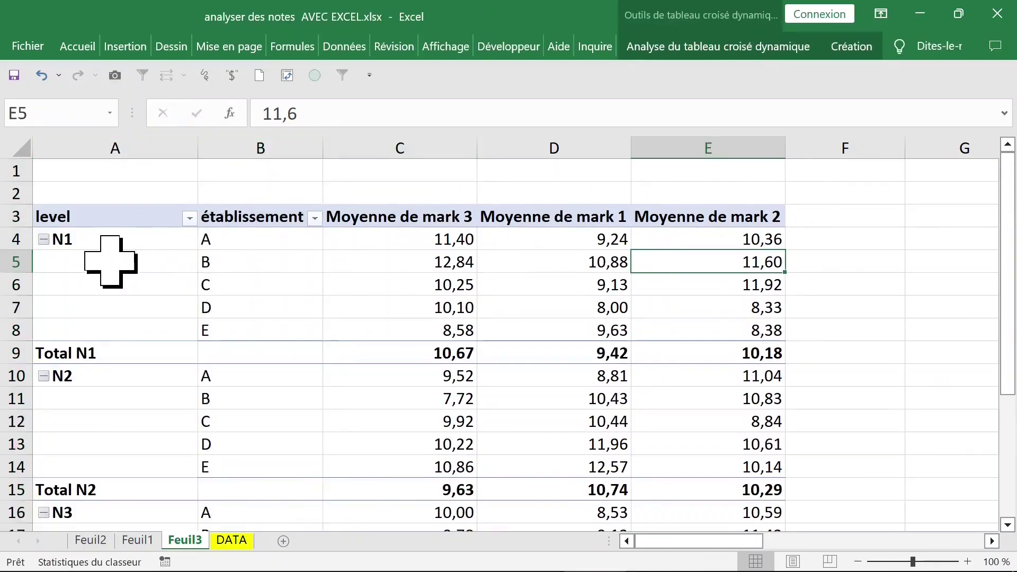
drag(107, 267, 103, 331)
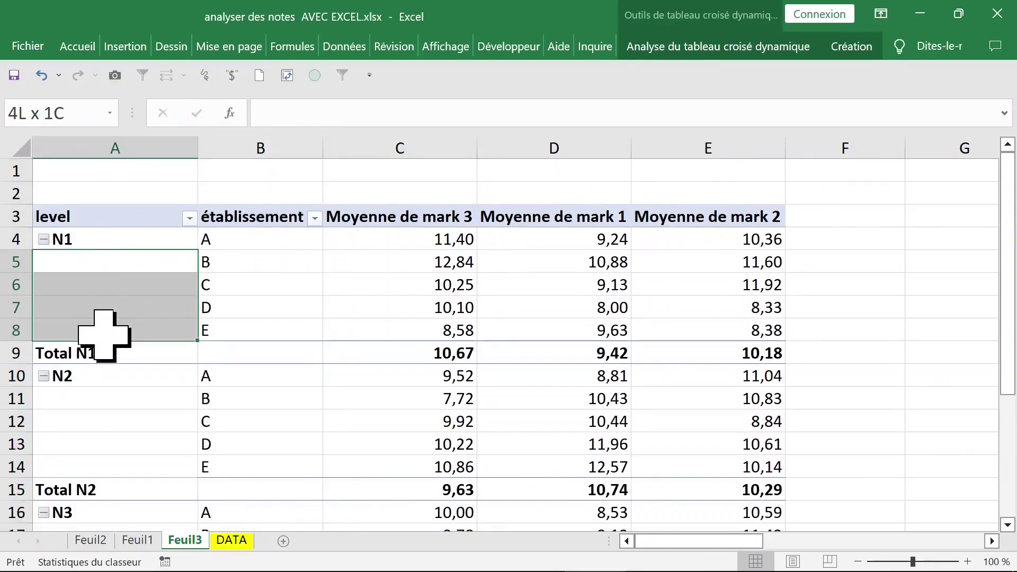
click(119, 268)
drag(118, 269, 113, 325)
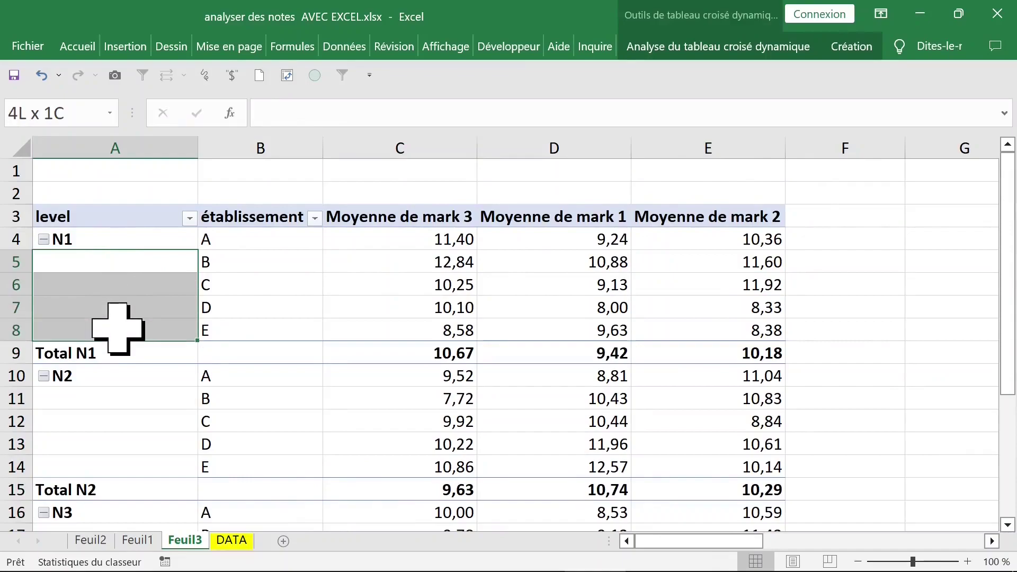
click(140, 268)
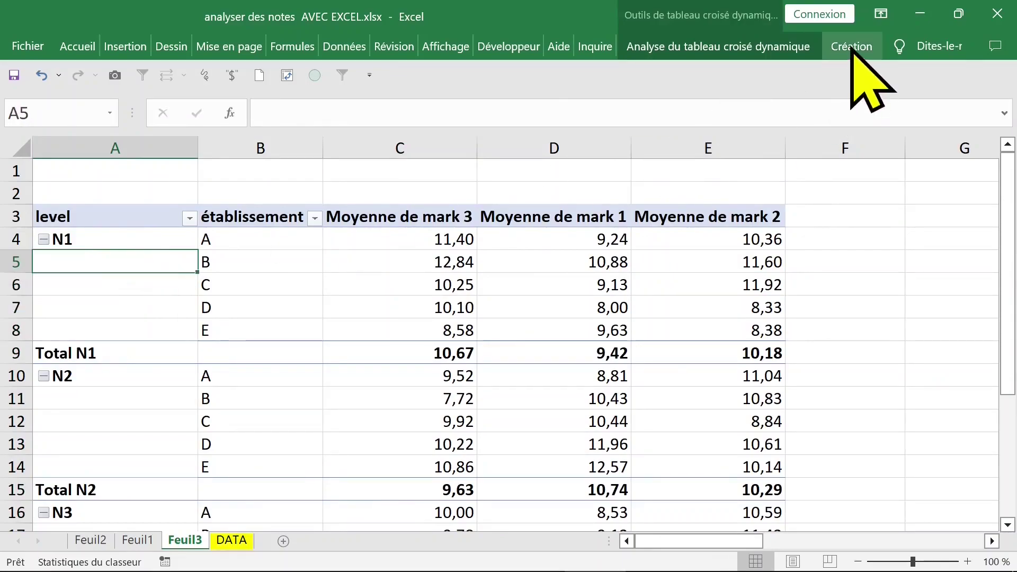
click(851, 47)
Set the pivot report layout to repeat all item labels, and collapse the ribbon
click(173, 126)
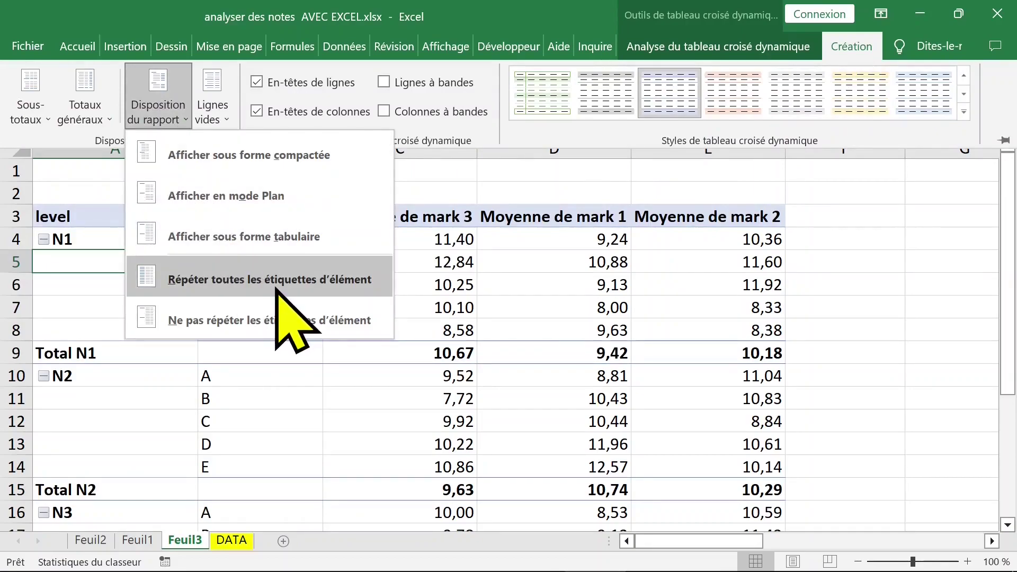
click(276, 289)
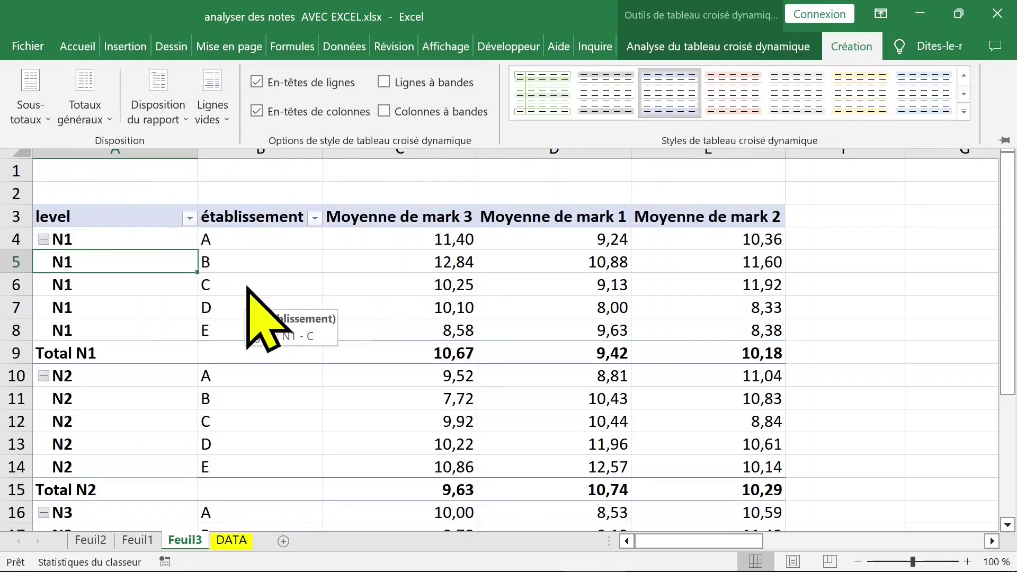
key(ctrl+F1)
Check the repeated N1 labels and établissement entries in the pivot table
click(178, 283)
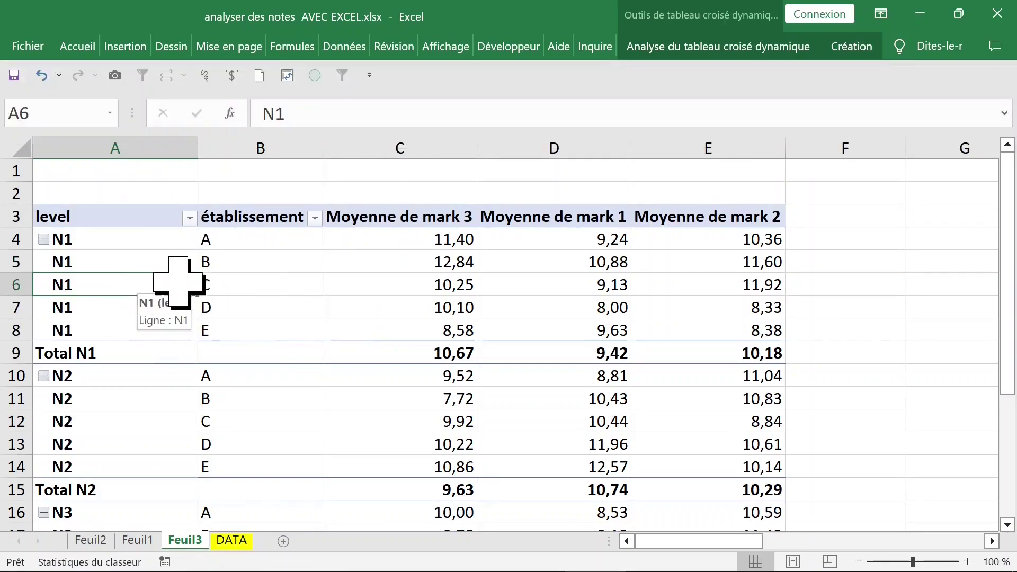
scroll(241, 288, down, 1)
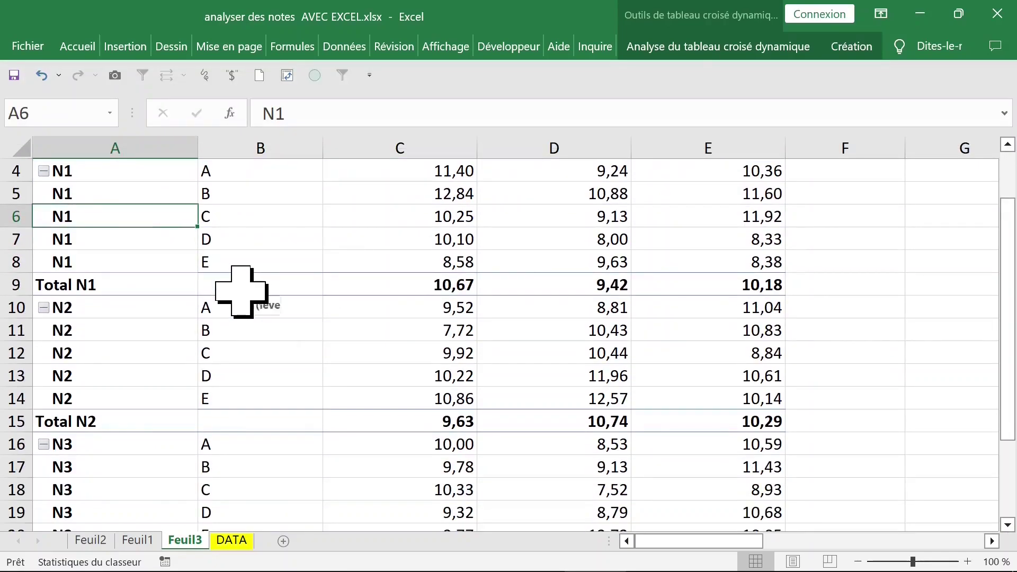
scroll(241, 288, up, 1)
click(227, 171)
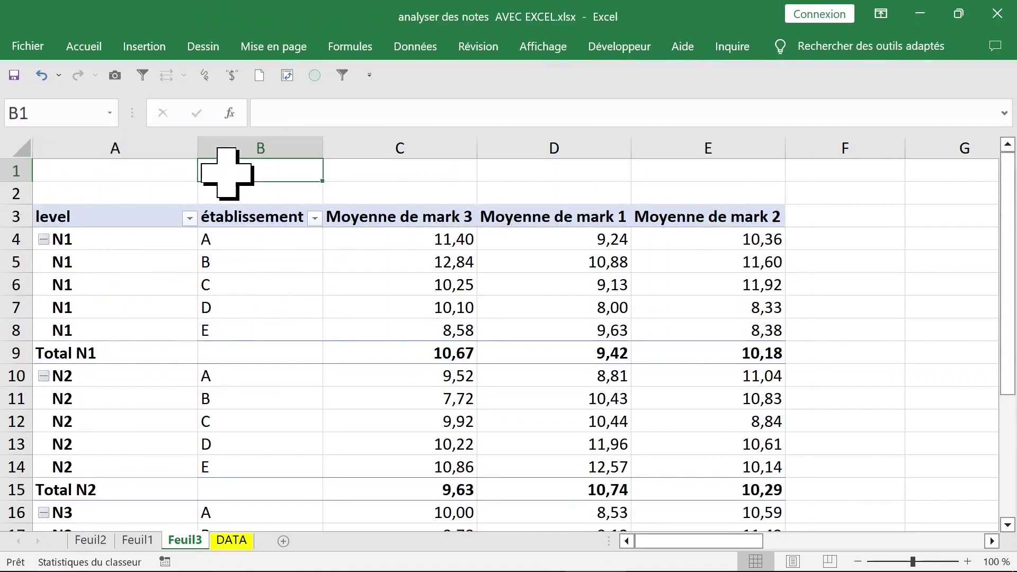
click(291, 236)
Show the PivotTable field list from the pivot's context menu
click(272, 261)
right_click(273, 261)
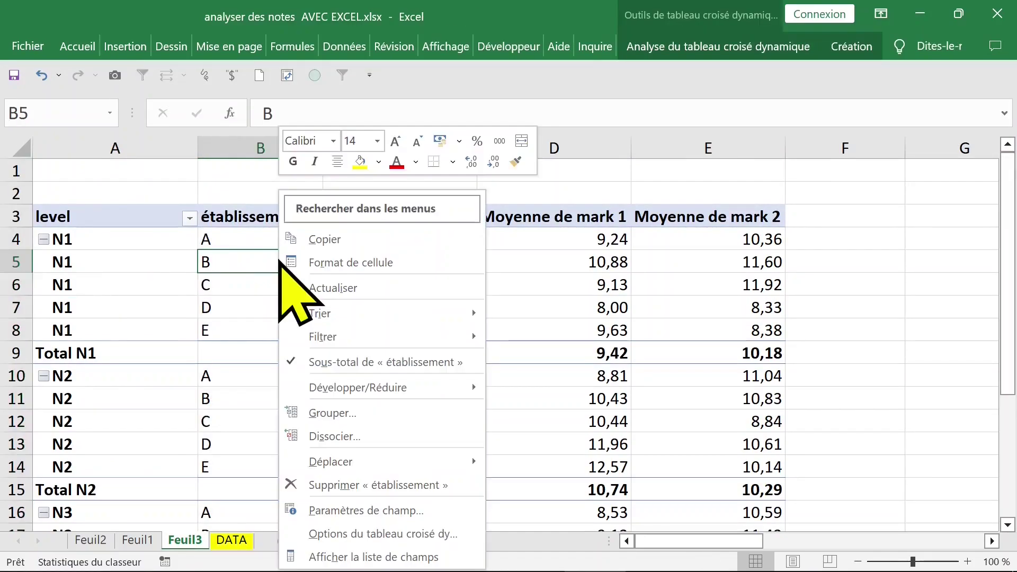
click(367, 551)
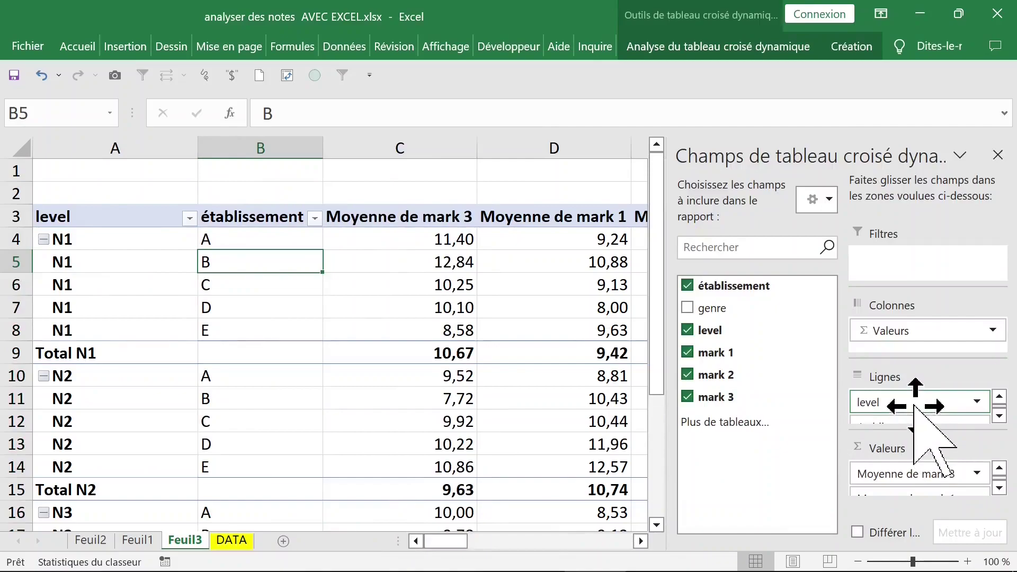
Move the level field from Rows into the Report Filter area
click(914, 406)
click(914, 405)
drag(908, 403, 927, 343)
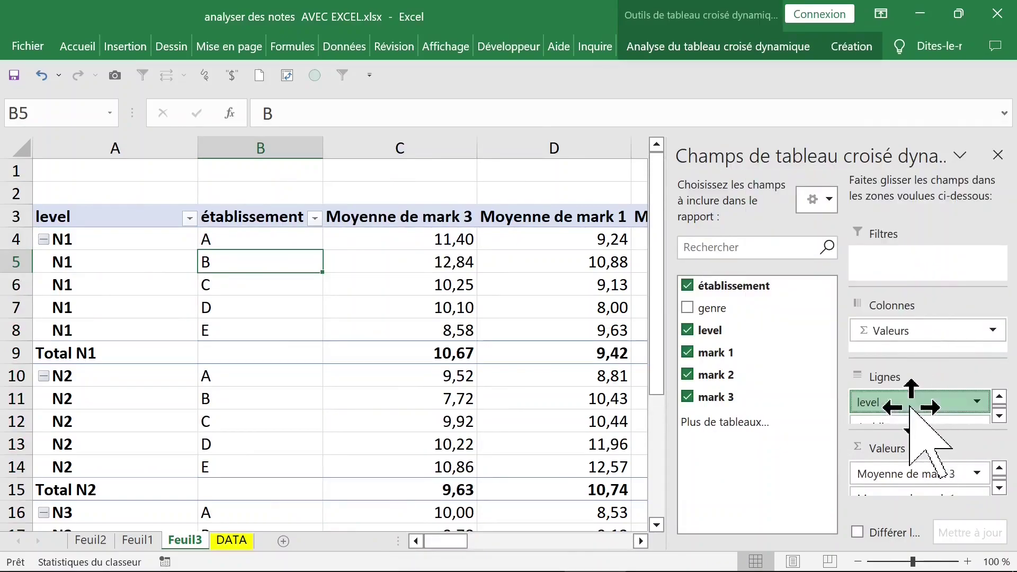
mouse_move(911, 284)
mouse_down()
mouse_move(922, 403)
mouse_move(932, 411)
mouse_up()
click(977, 401)
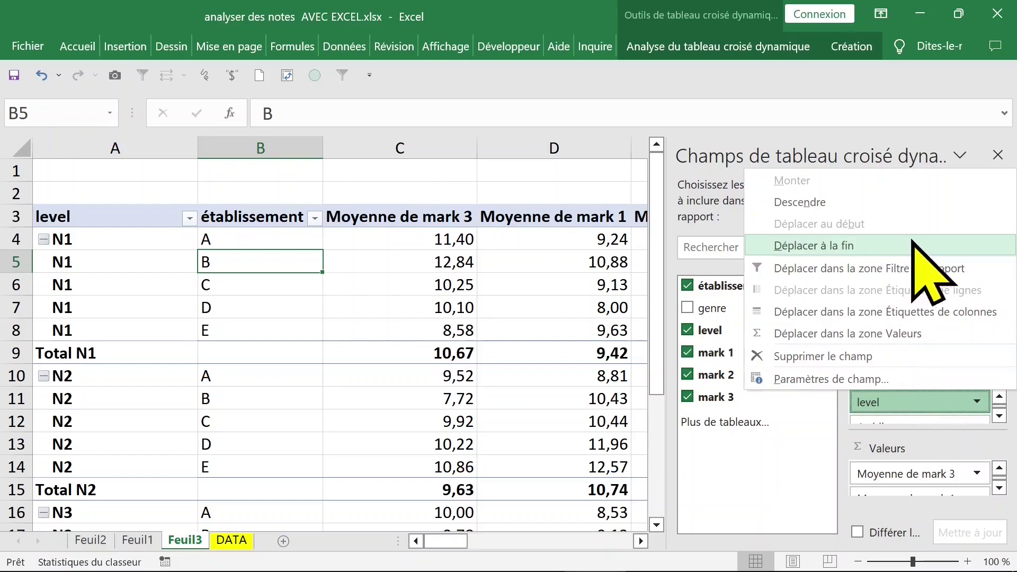
click(848, 269)
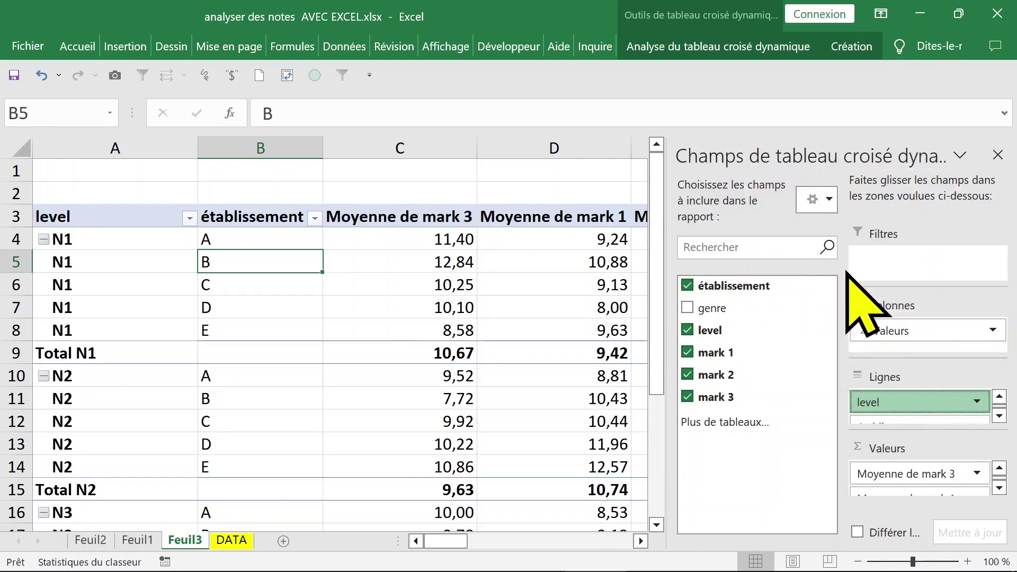
Filter the pivot's level report filter to N2
click(589, 396)
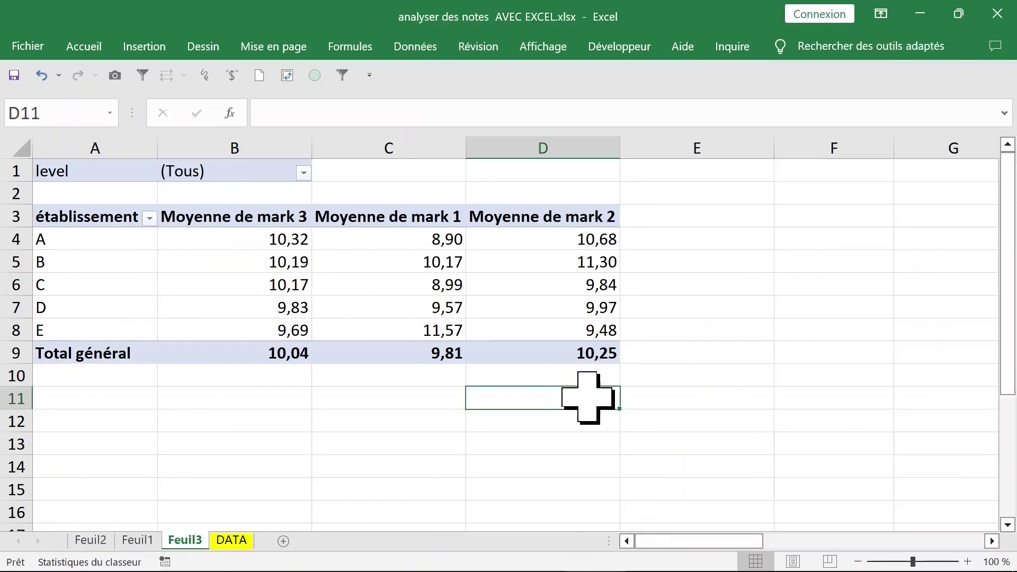
click(304, 172)
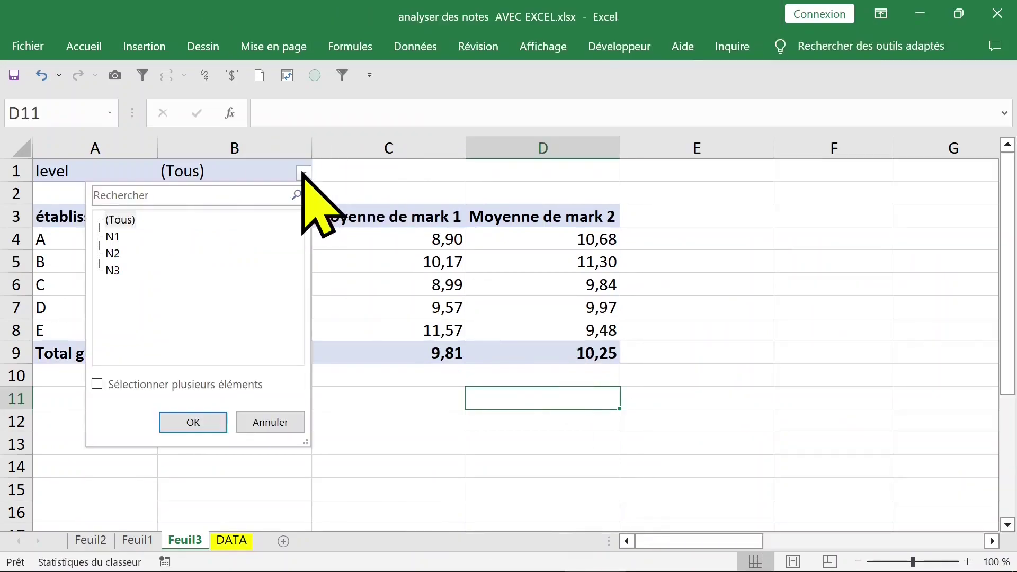
click(112, 236)
click(112, 270)
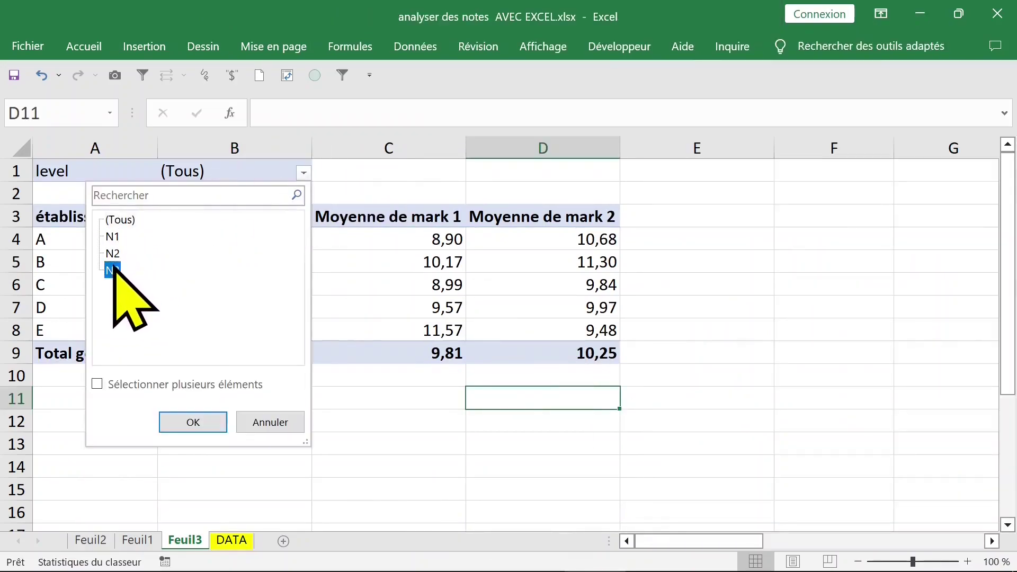
click(112, 253)
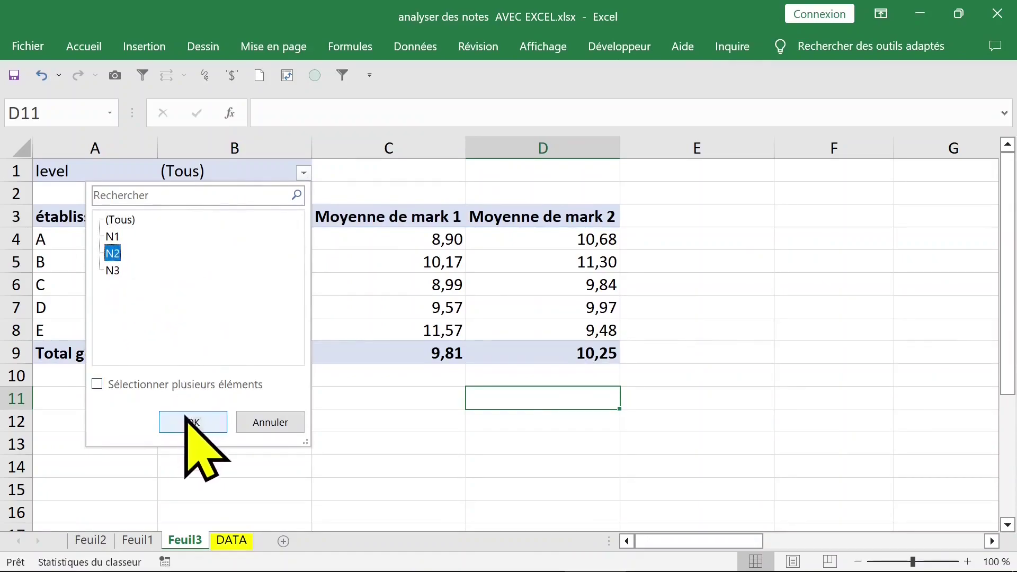
click(192, 422)
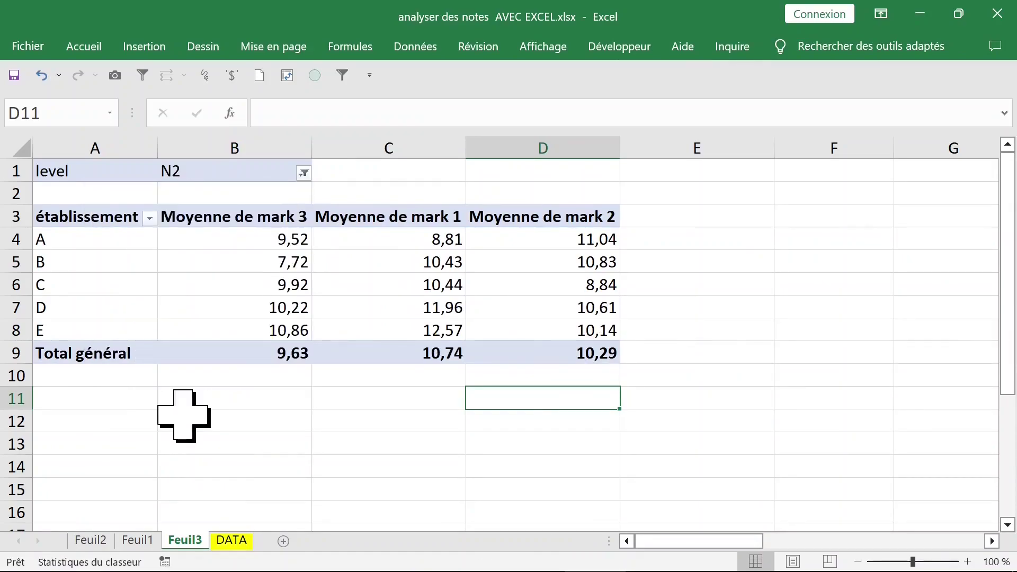
Reset the level filter to show all levels again
click(236, 264)
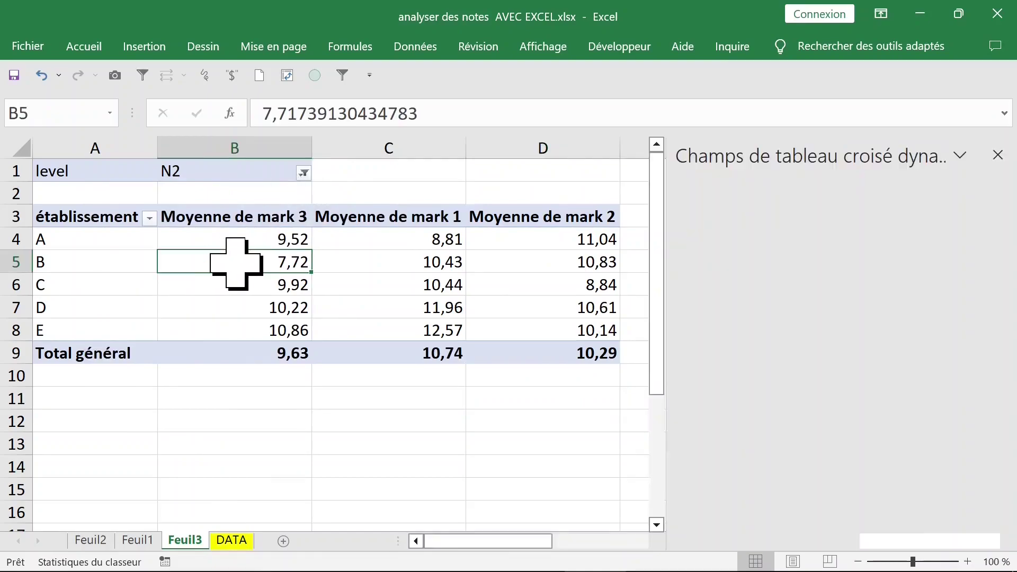
click(303, 174)
click(121, 220)
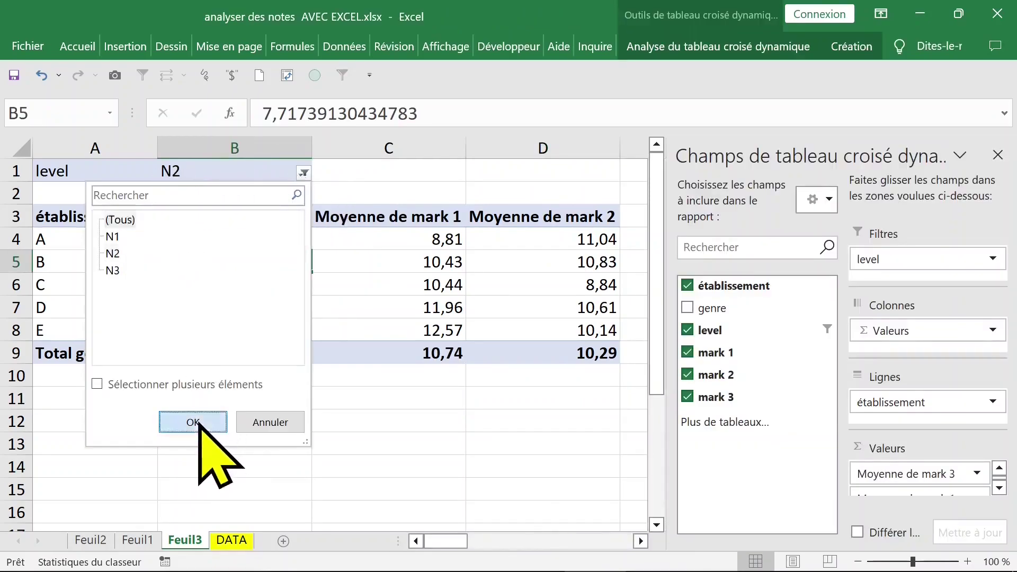
click(193, 422)
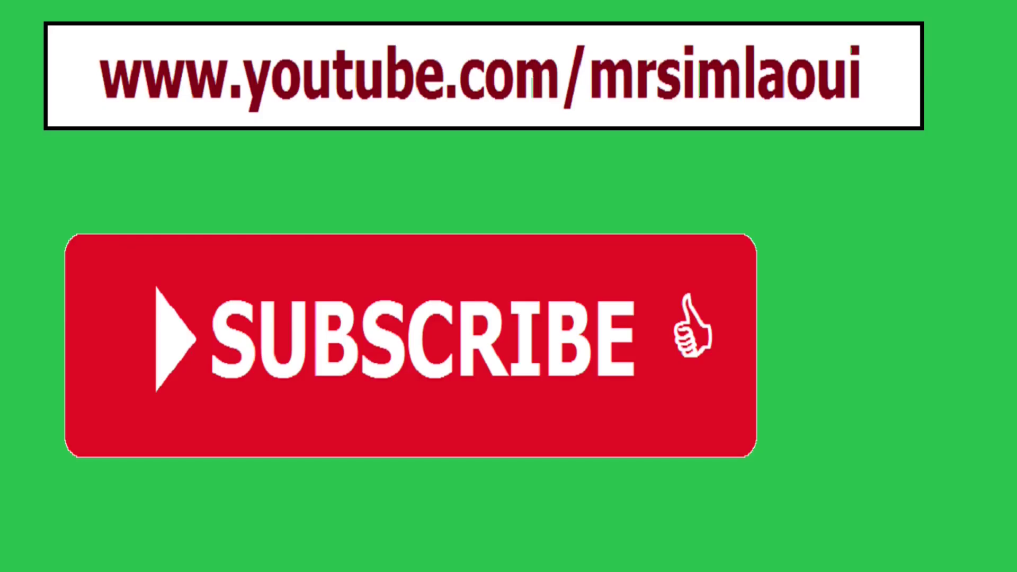